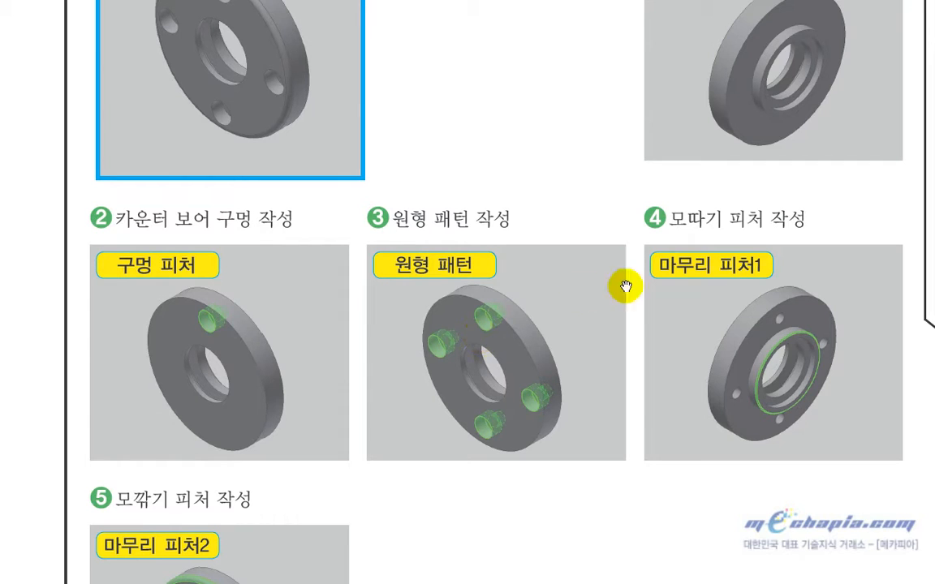
scroll(568, 466, "down", 1)
left_click_drag(527, 494, 580, 277)
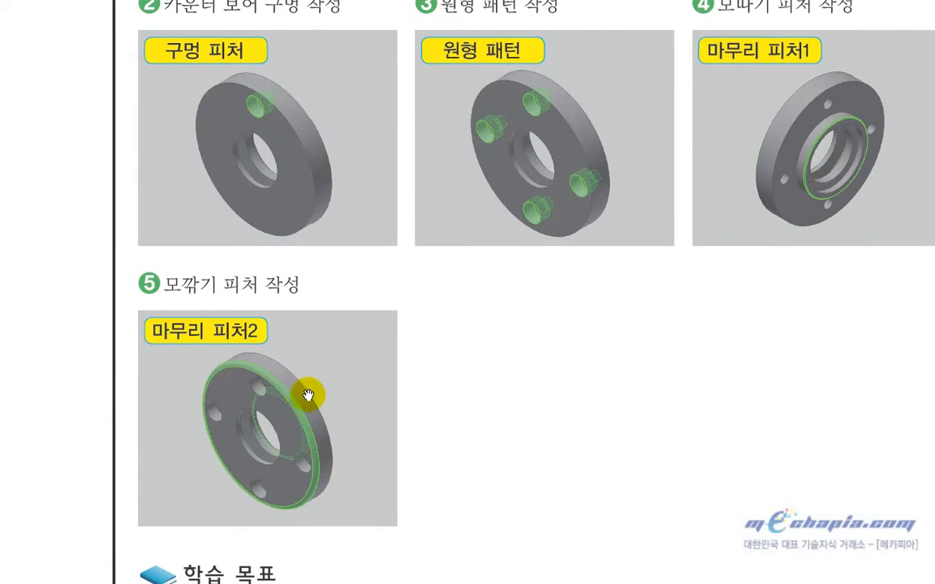
left_click_drag(449, 375, 437, 415)
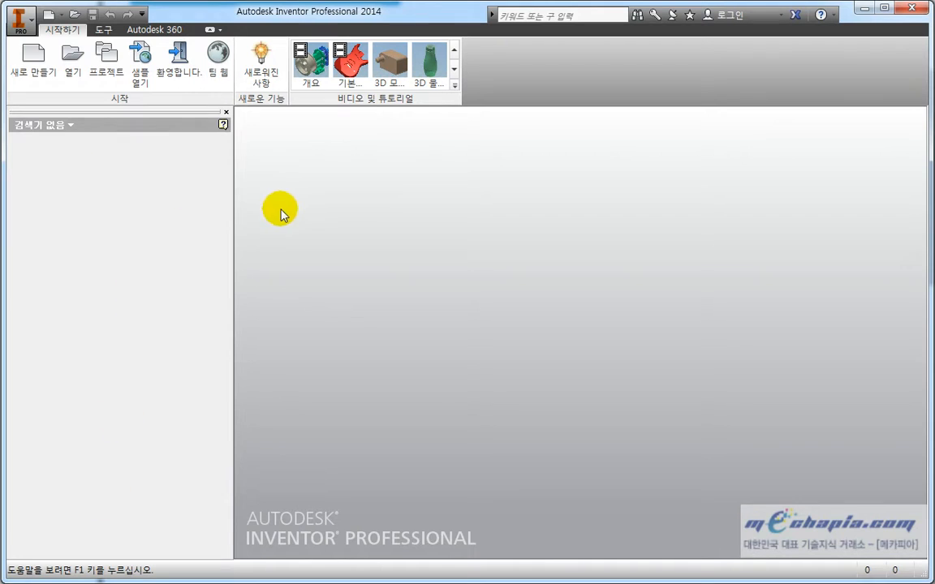
Create a new part from the Standard.ipt template and start a 2D sketch on the XY plane
left_click(34, 70)
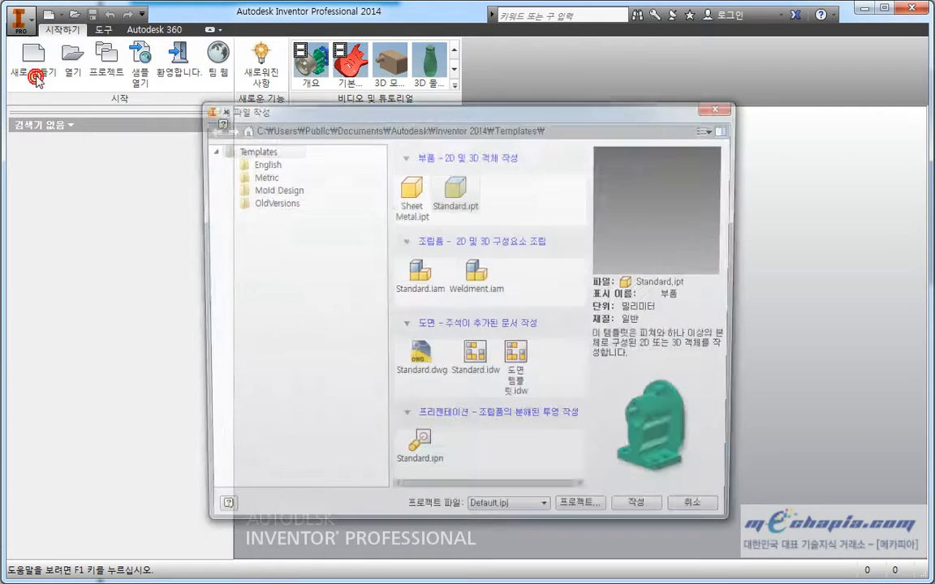
double_click(456, 192)
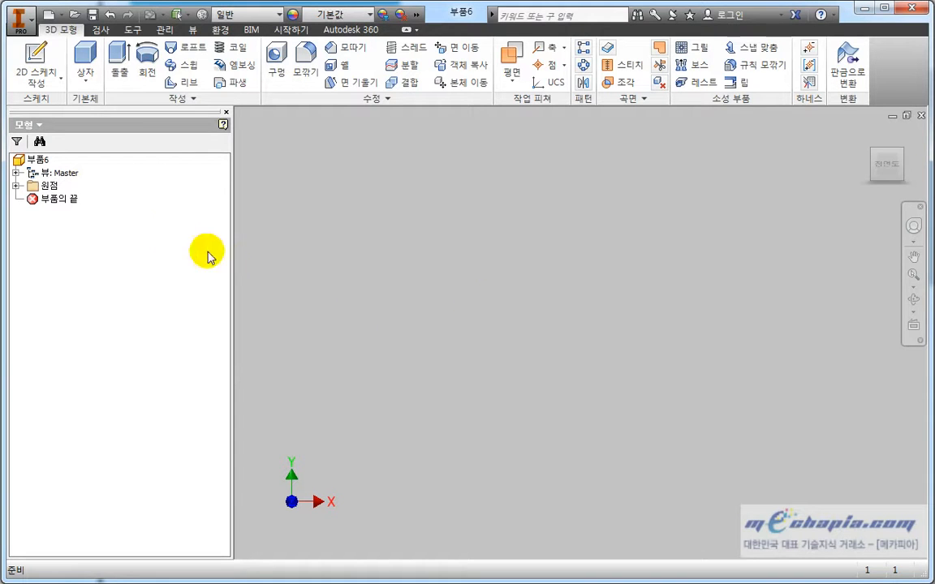
left_click(16, 185)
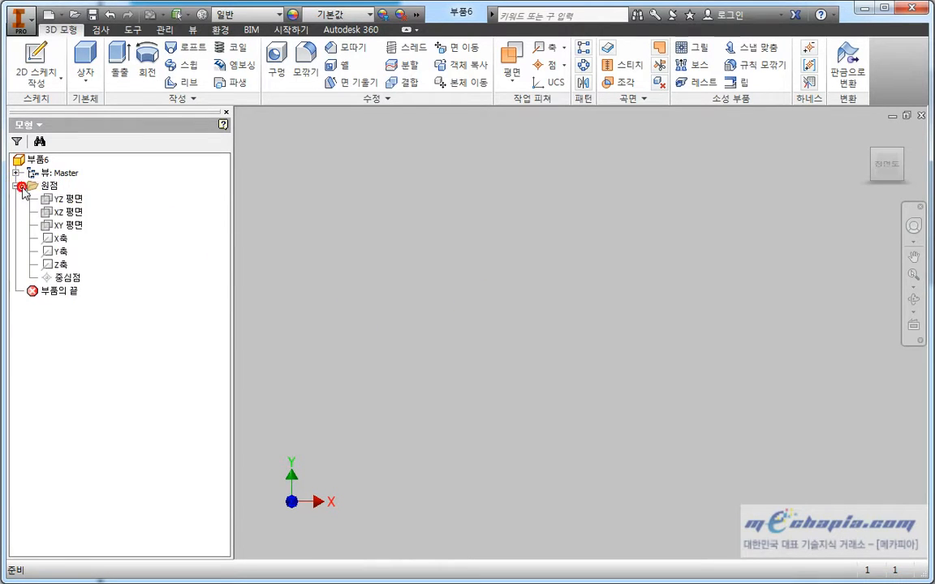
left_click(78, 226)
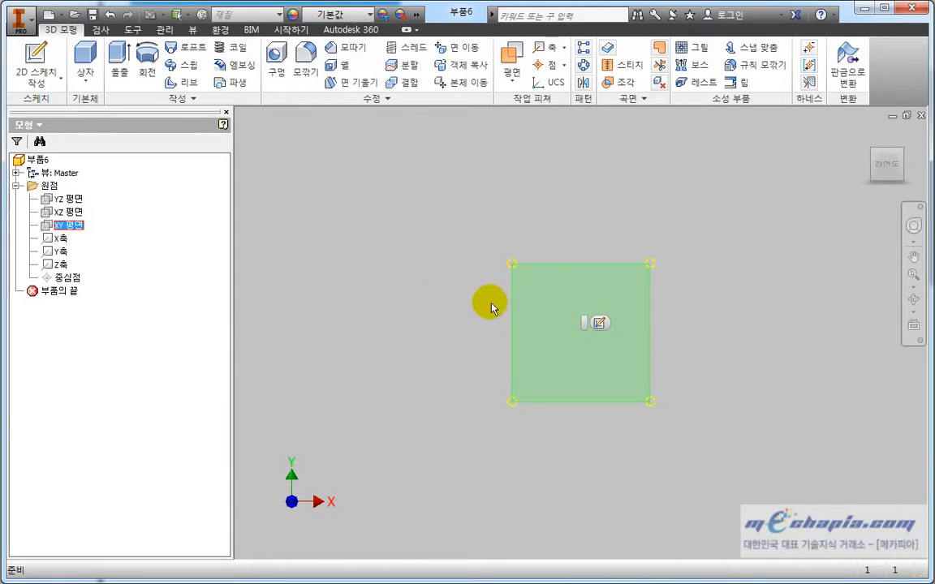
left_click(598, 321)
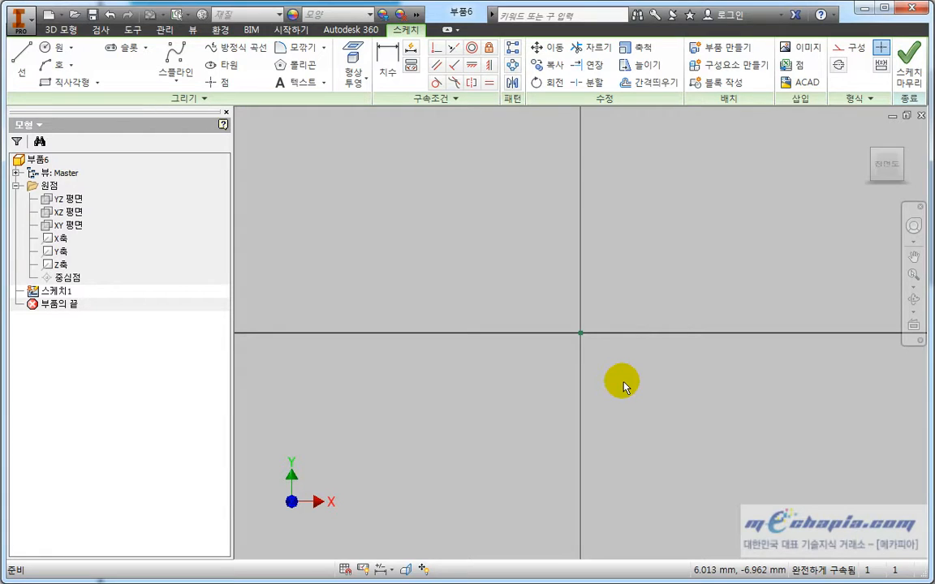
Consult the part drawing in the document viewer, then sketch a 15 mm long horizontal line just above the sketch origin
key("alt+Tab")
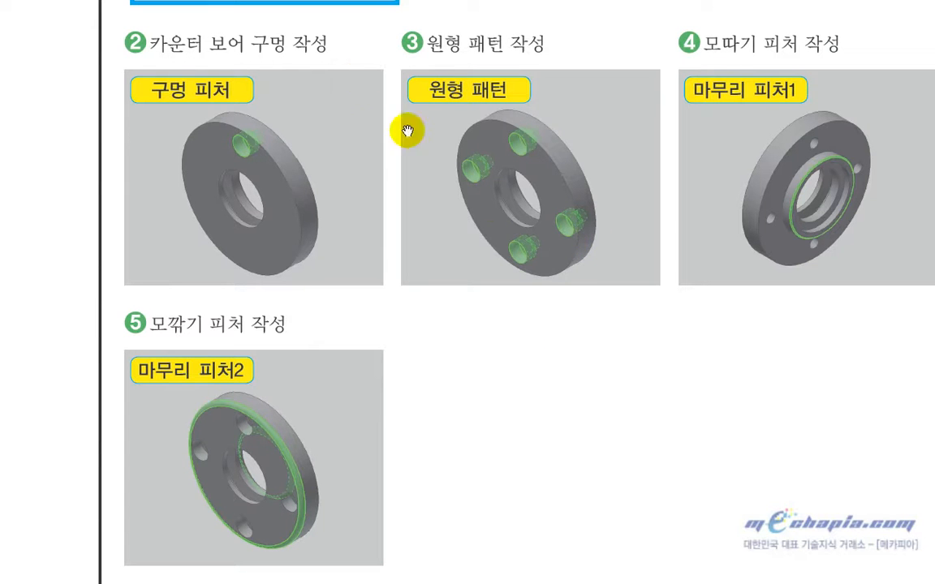
key("Page_Up")
mouse_move(473, 478)
left_mouse_down()
mouse_move(445, 285)
mouse_move(449, 173)
left_mouse_up()
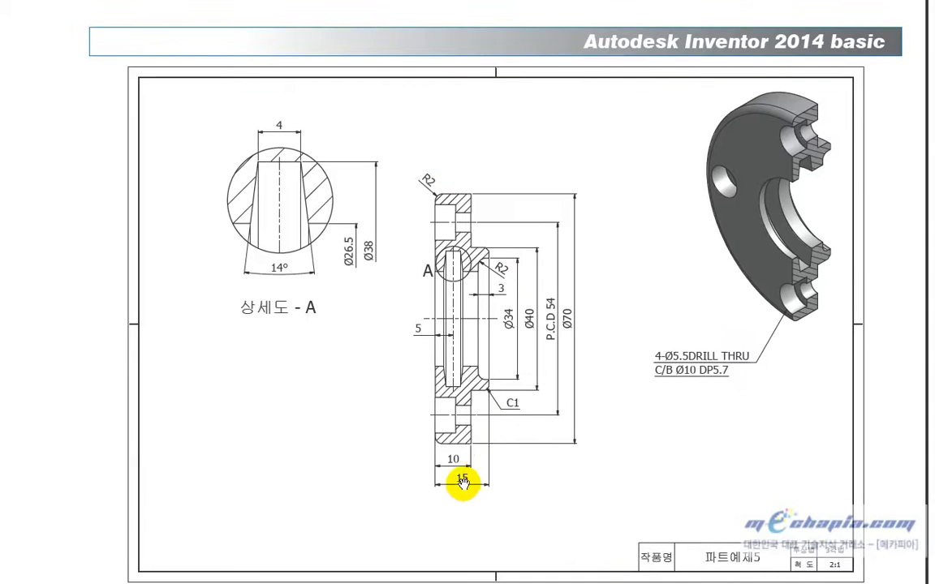
key("alt+Tab")
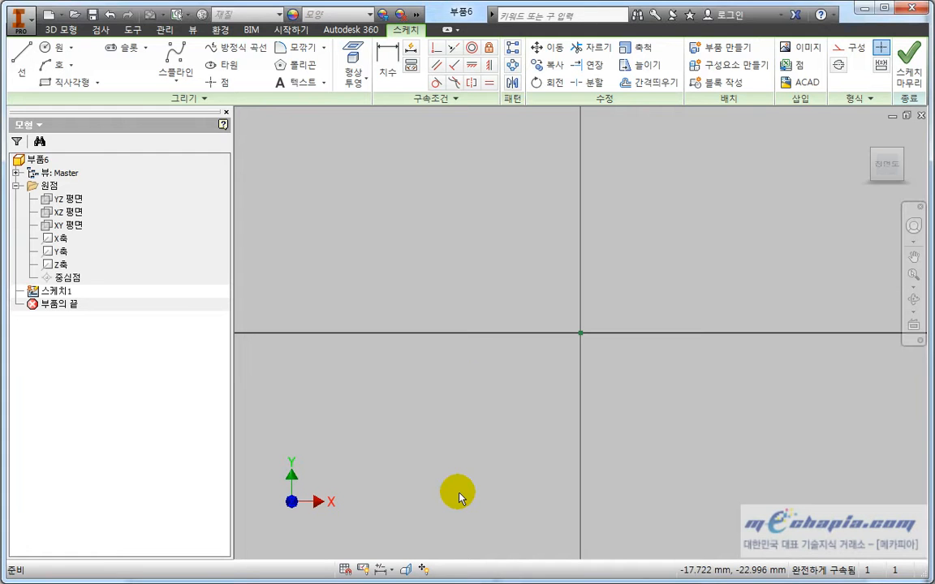
left_click(20, 61)
left_click(511, 306)
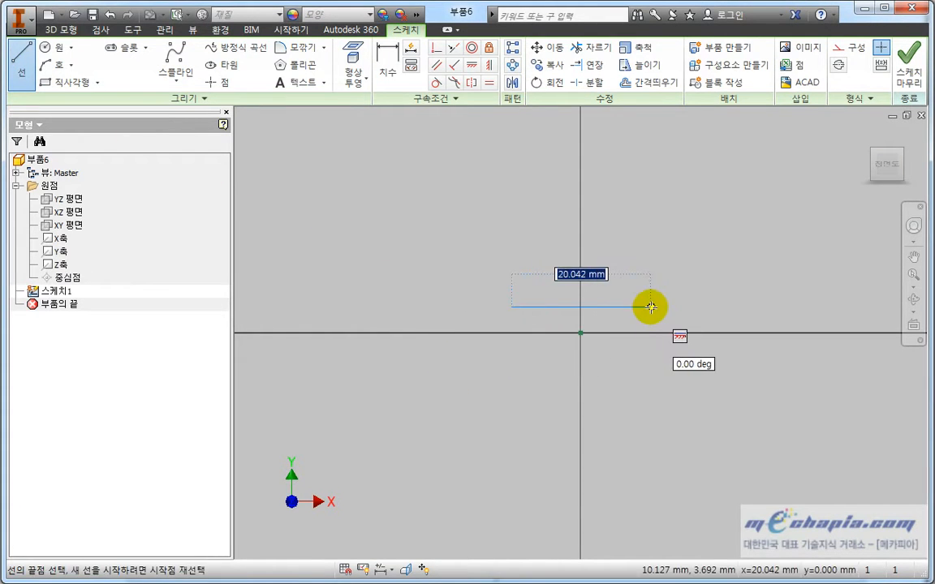
key("Return")
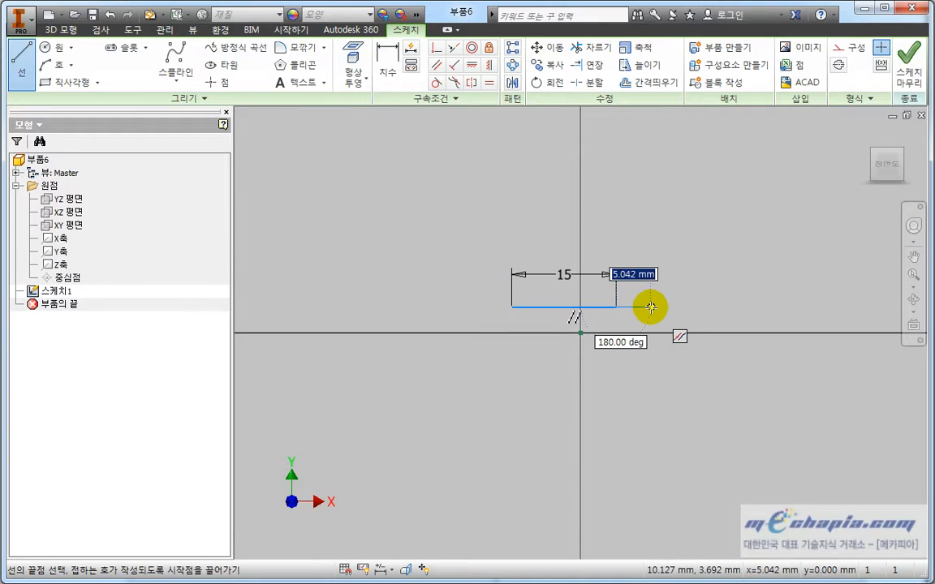
key("Escape")
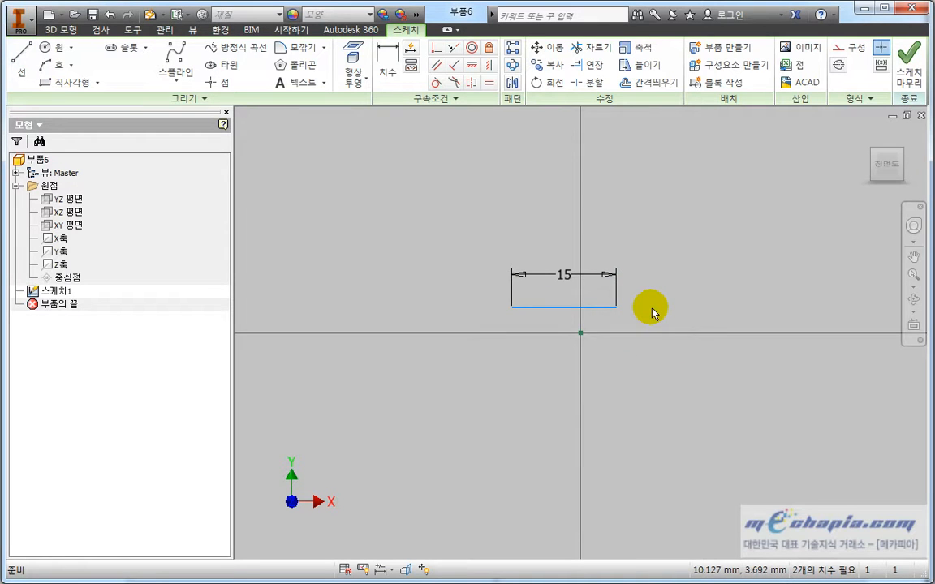
Convert the 15 mm line to a centerline and make its midpoint coincident with the sketch origin
left_click(595, 307)
left_click(841, 71)
left_click(437, 49)
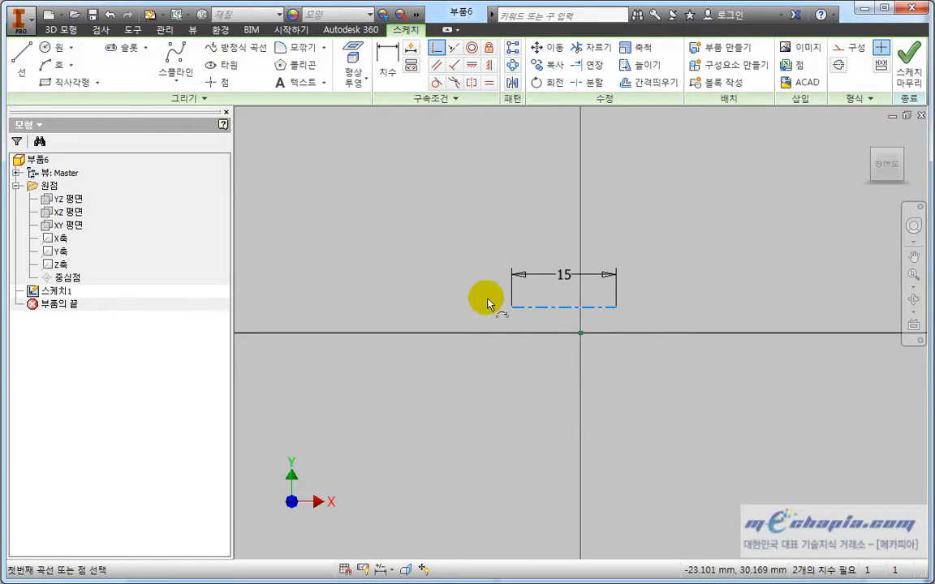
left_click(561, 307)
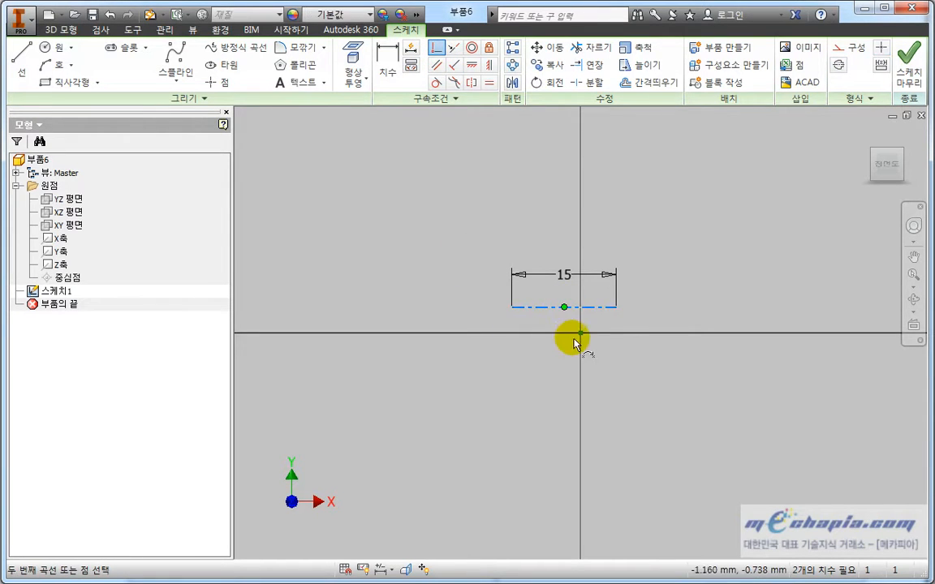
left_click(581, 334)
scroll(655, 358, "up", 2)
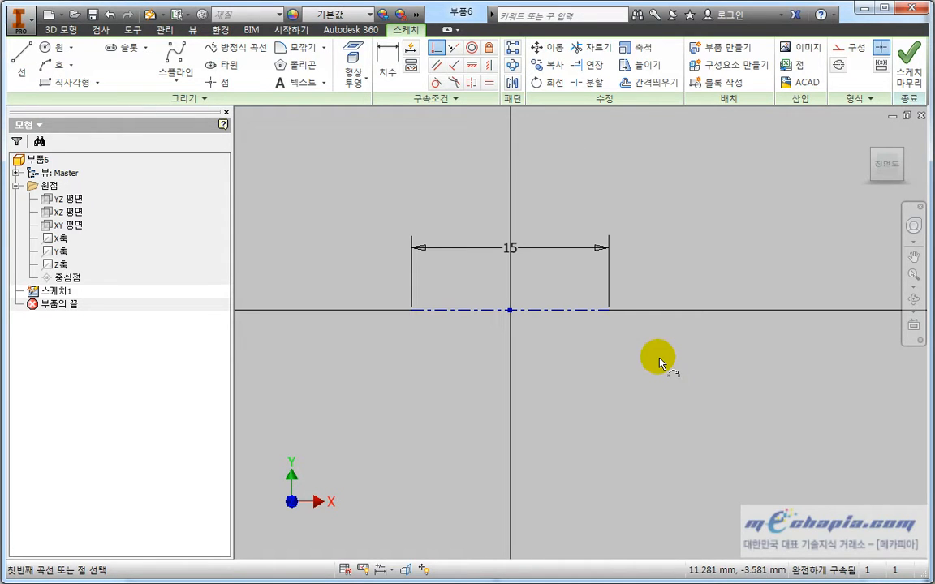
key("Escape")
Move the 15 mm dimension below the centerline and draw a horizontal line about 12 mm long about 34 mm above it
left_click_drag(511, 253, 503, 359)
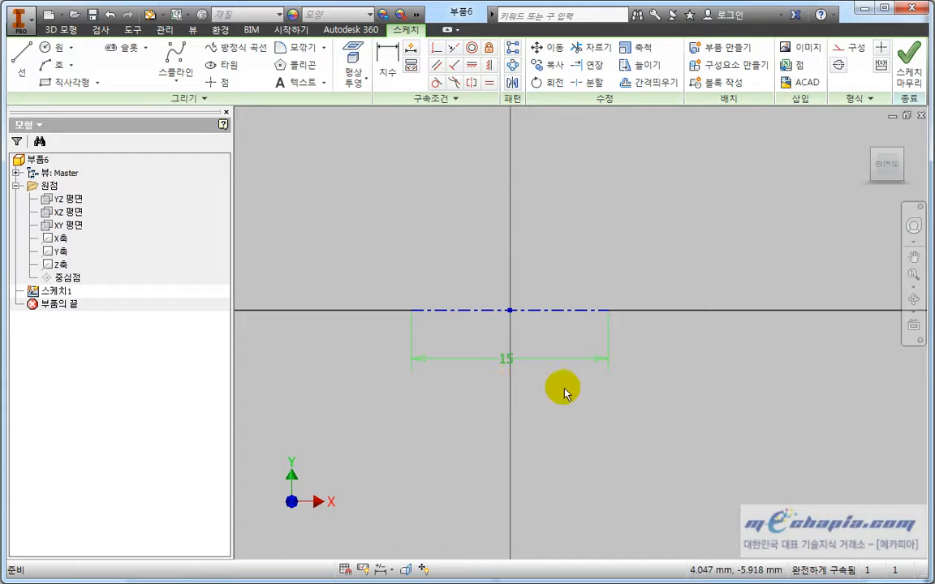
scroll(675, 410, "down", 3)
middle_click_drag(675, 347, 606, 370)
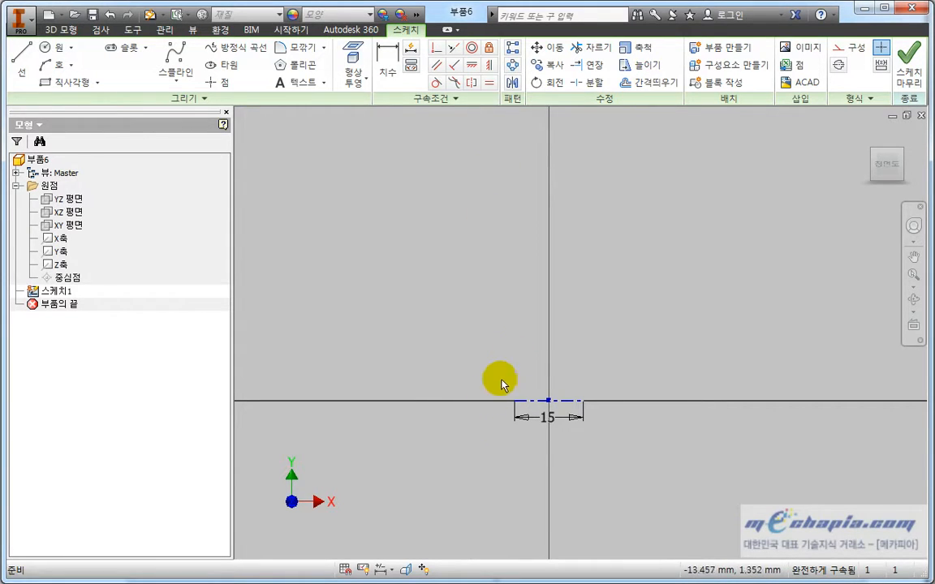
mouse_move(530, 336)
middle_mouse_down()
mouse_move(431, 299)
mouse_move(454, 286)
middle_mouse_up()
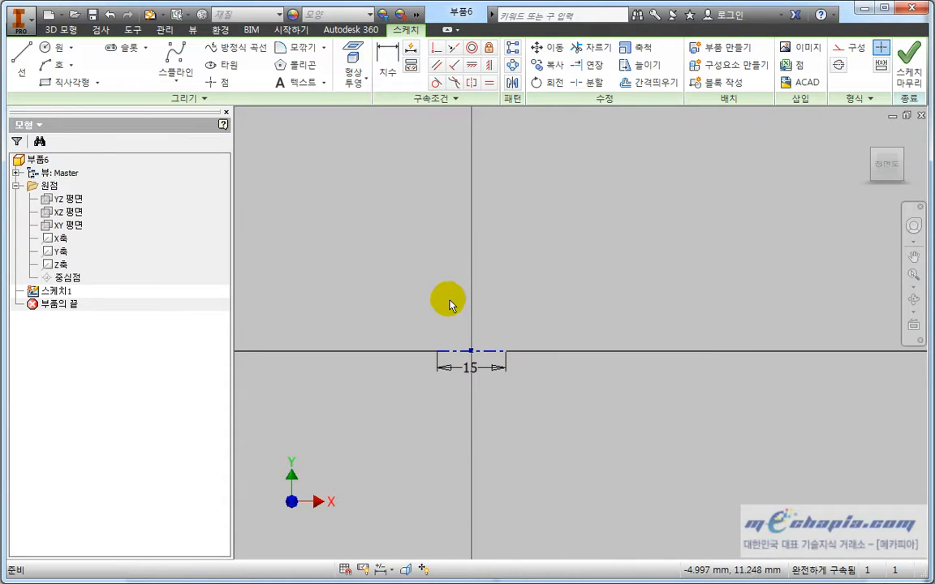
left_click(24, 58)
left_click(440, 194)
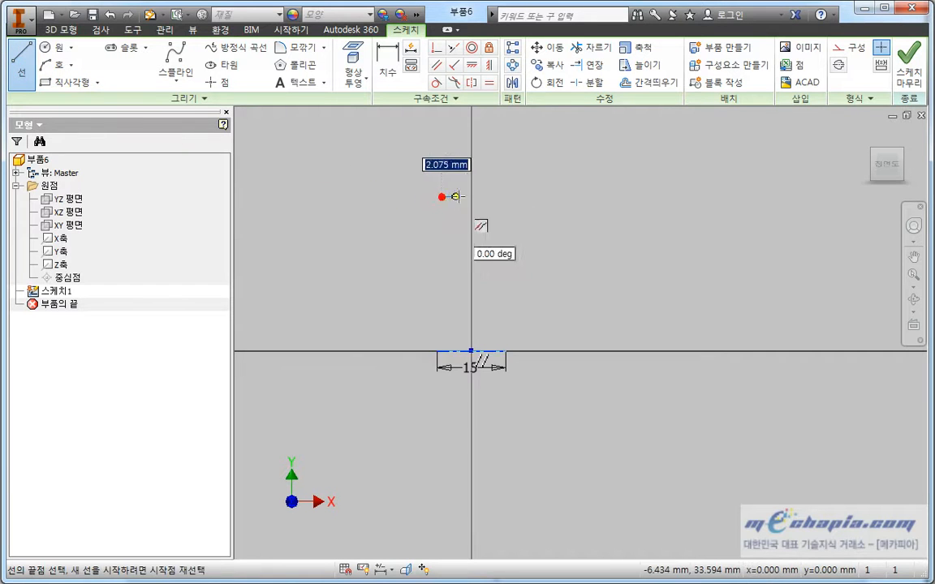
left_click(494, 196)
key("Escape")
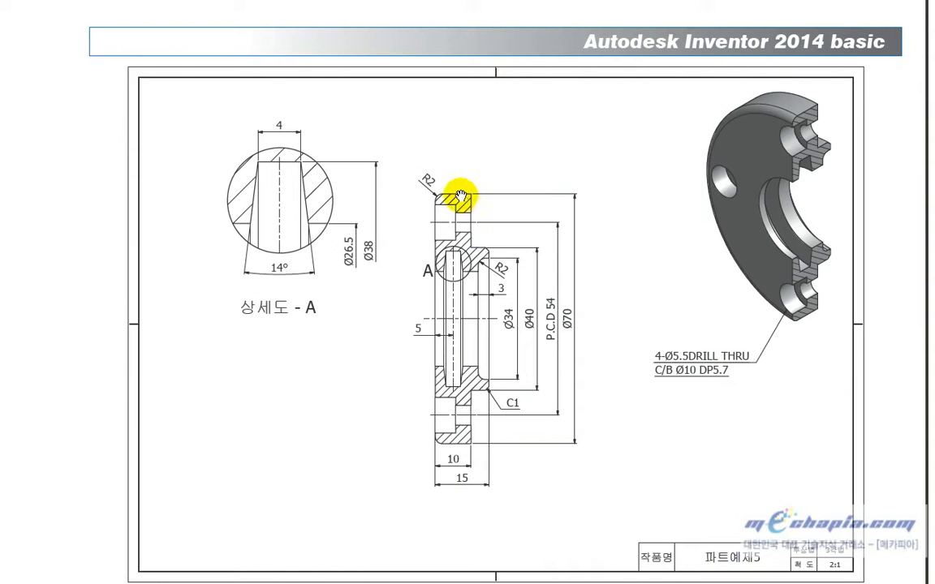
Dimension the upper line to the centerline as a 70 mm diameter and align its left end with the centerline's left end
key("alt+Tab")
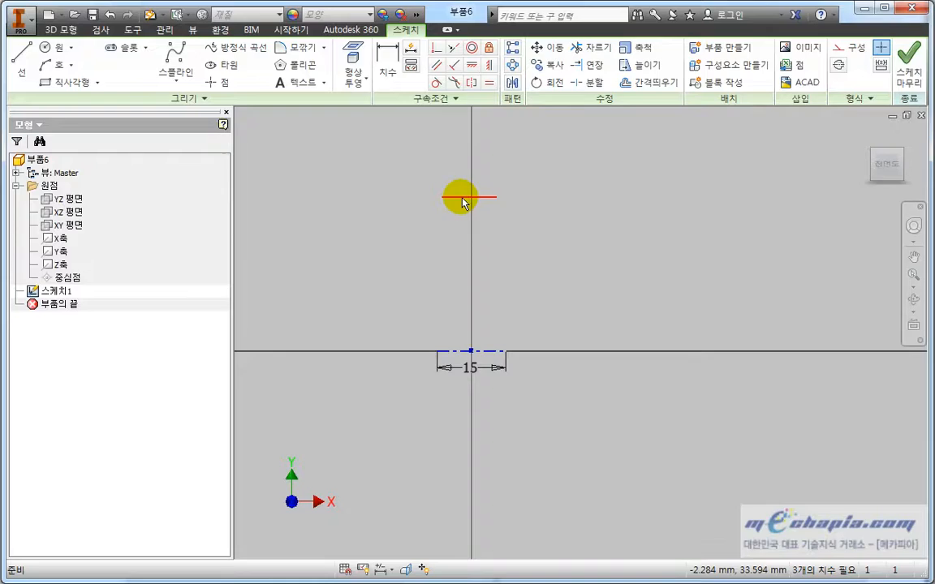
left_click(387, 81)
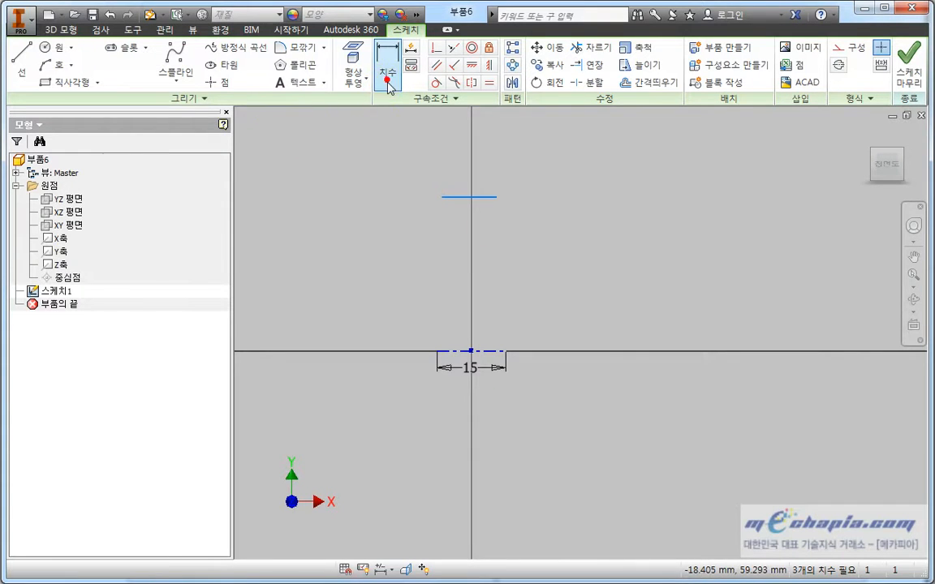
left_click(482, 198)
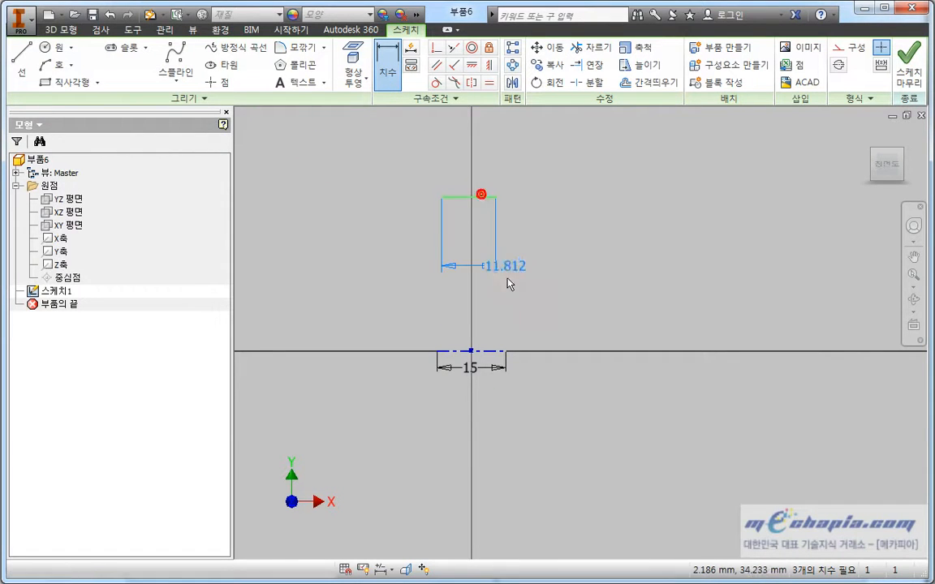
left_click(519, 352)
left_click(539, 359)
type("70")
key("Return")
key("Escape")
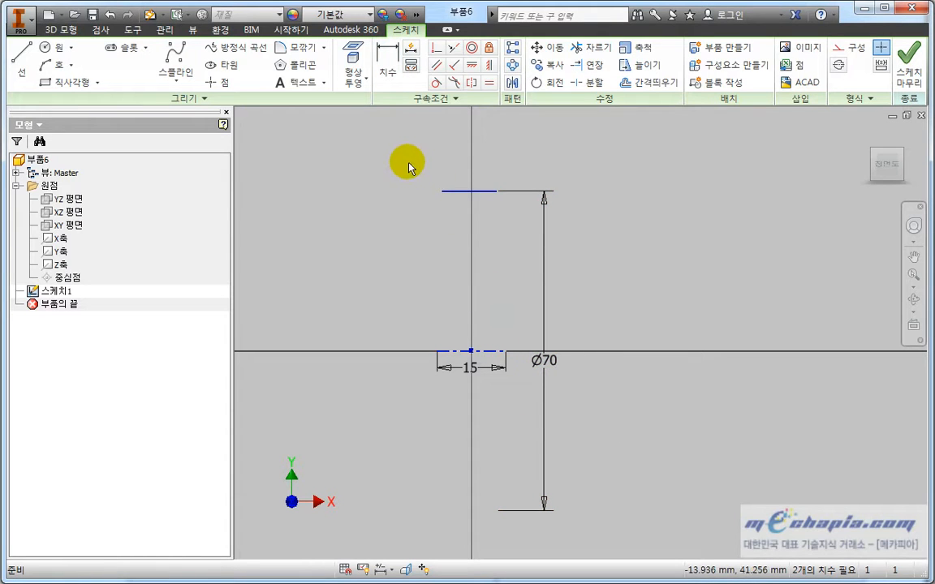
left_click_drag(419, 177, 520, 359)
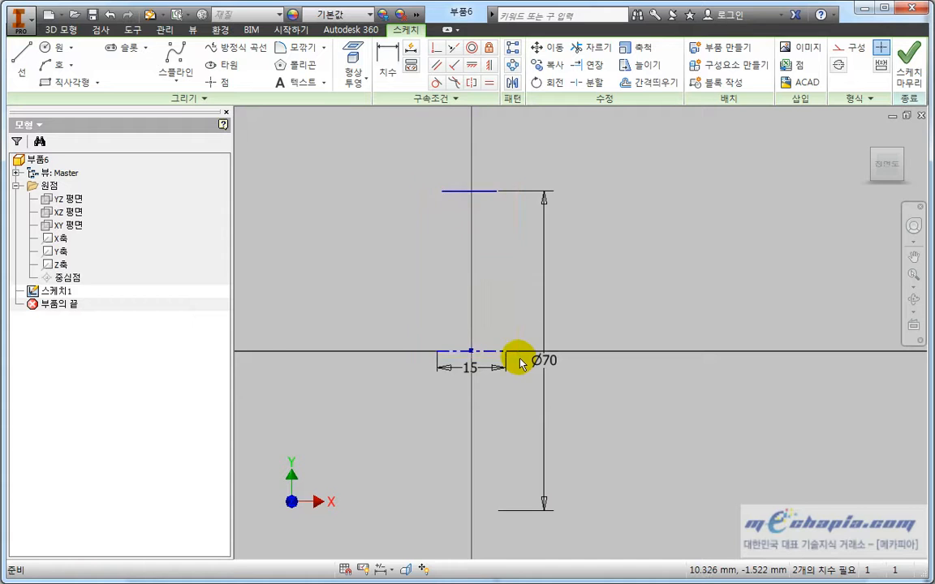
left_click(497, 304)
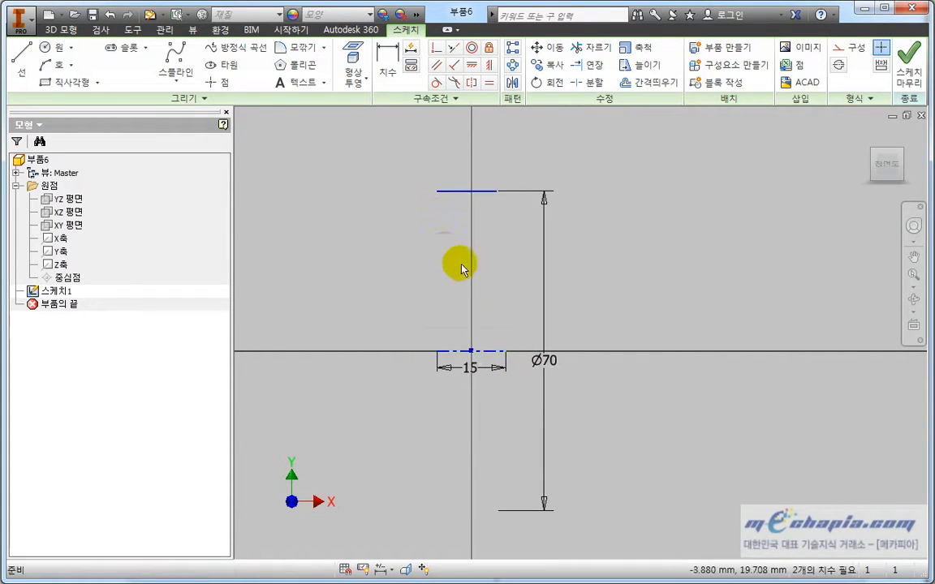
From the upper line's left end, draw the profile's straight left side, short lower edge and a tapered groove about 8 mm deep
key("alt+Tab")
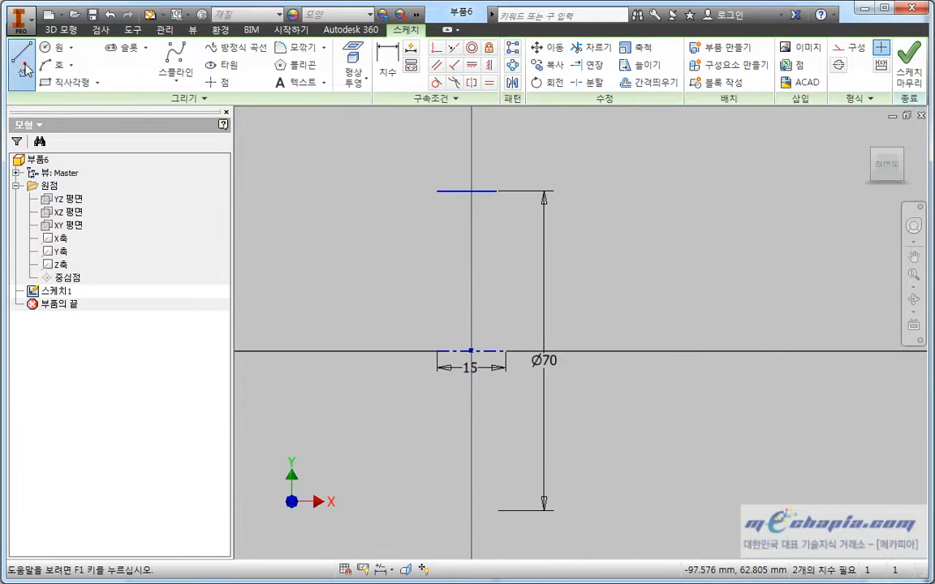
left_click(24, 69)
left_click(437, 191)
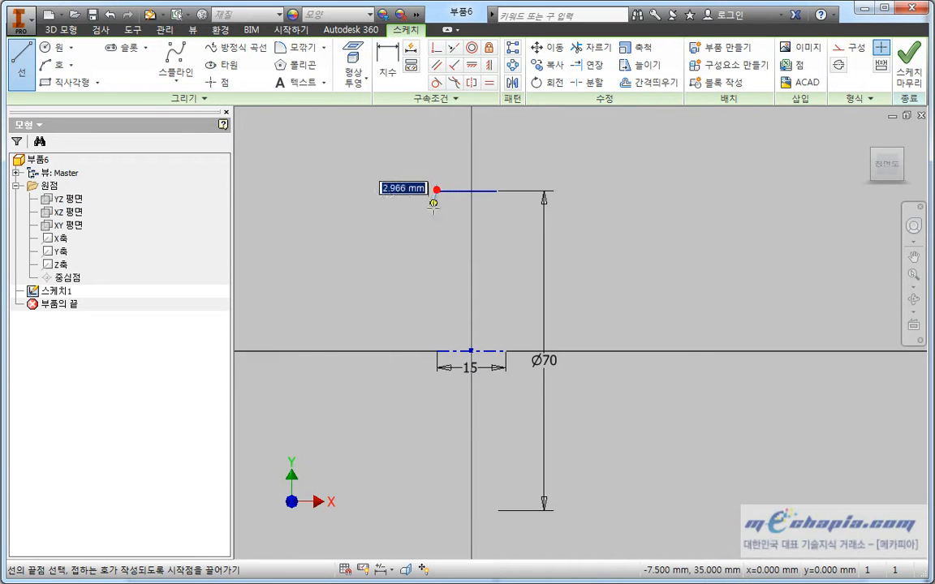
left_click(436, 277)
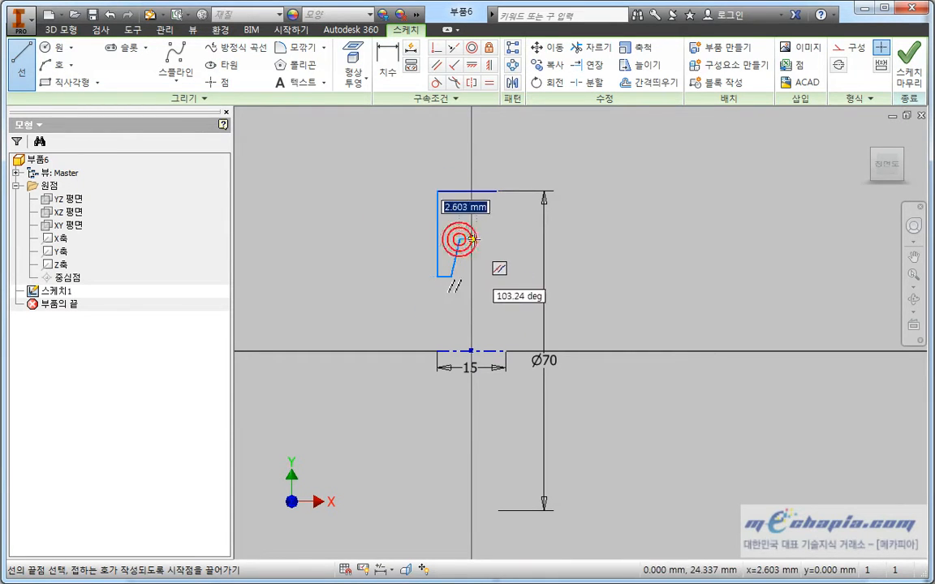
left_click(479, 240)
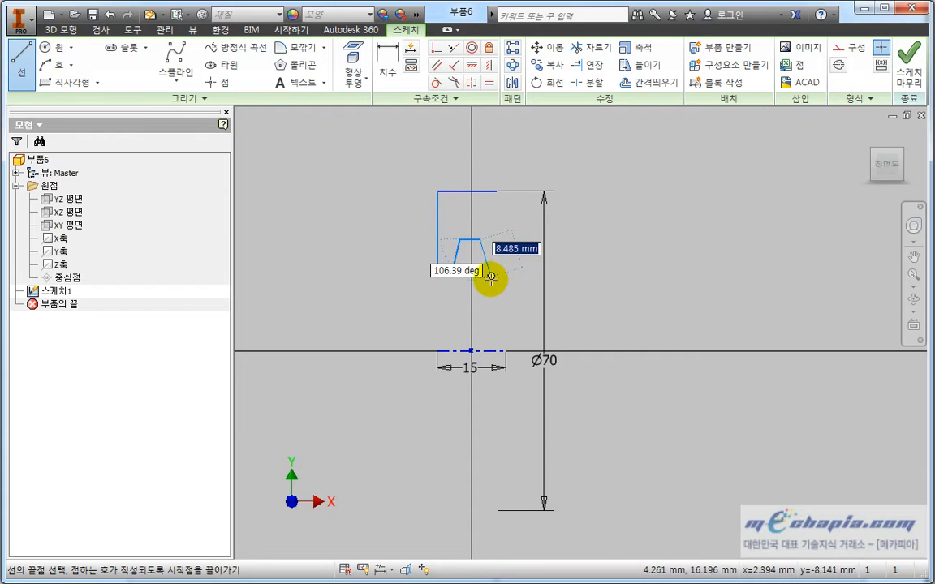
left_click(490, 277)
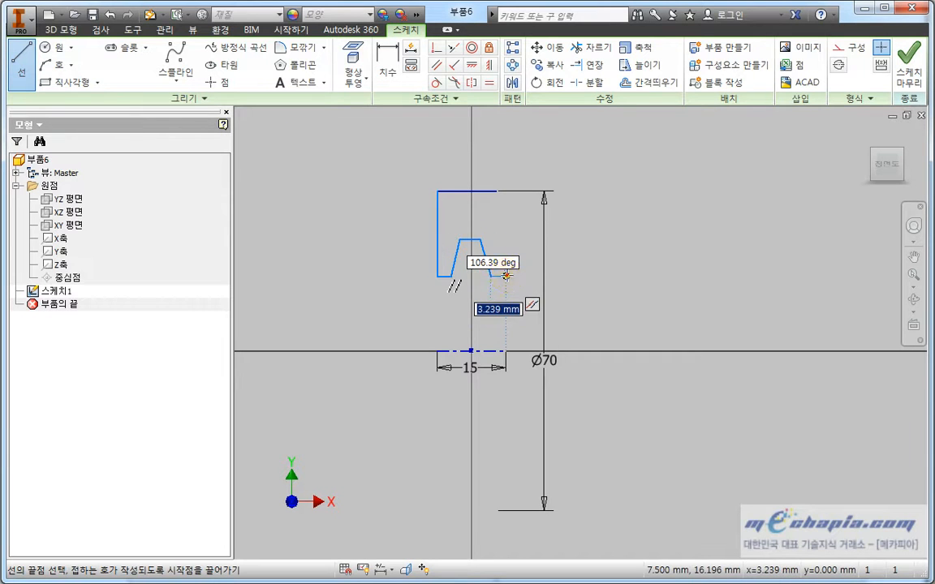
Continue the profile with the short lower right edge and a protruding step about 4 mm high, closing it at the upper line's right end
left_click(505, 277)
left_click(508, 247)
left_click(520, 246)
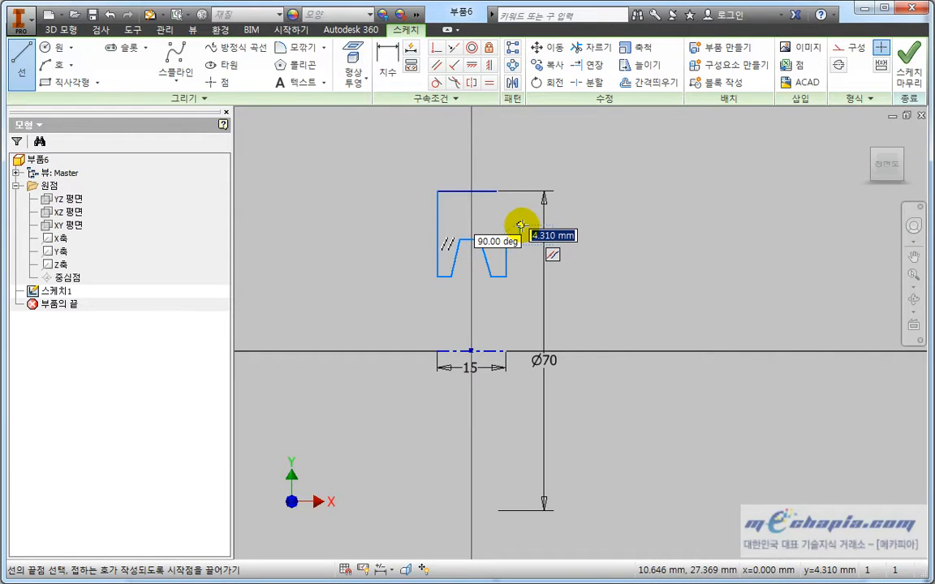
left_click(520, 225)
left_click(498, 224)
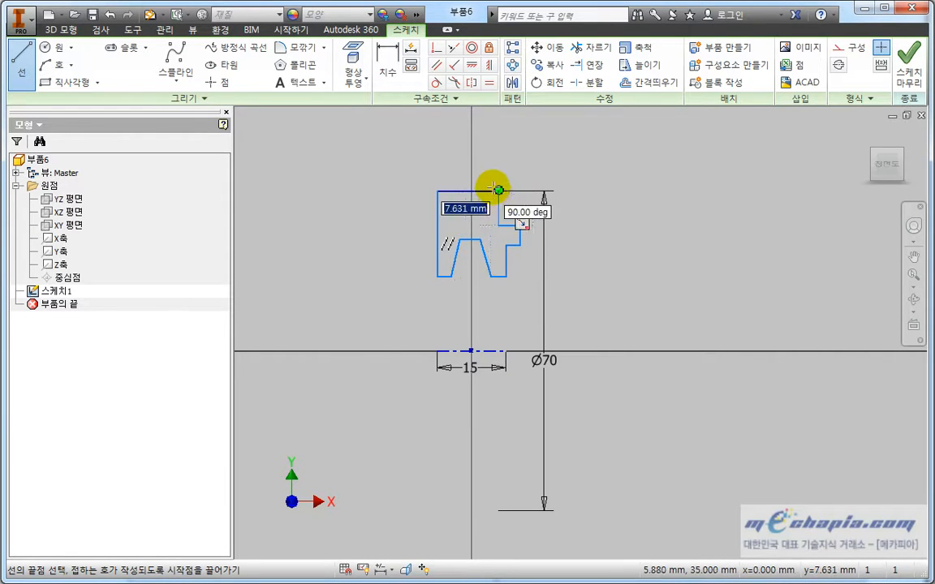
left_click(498, 191)
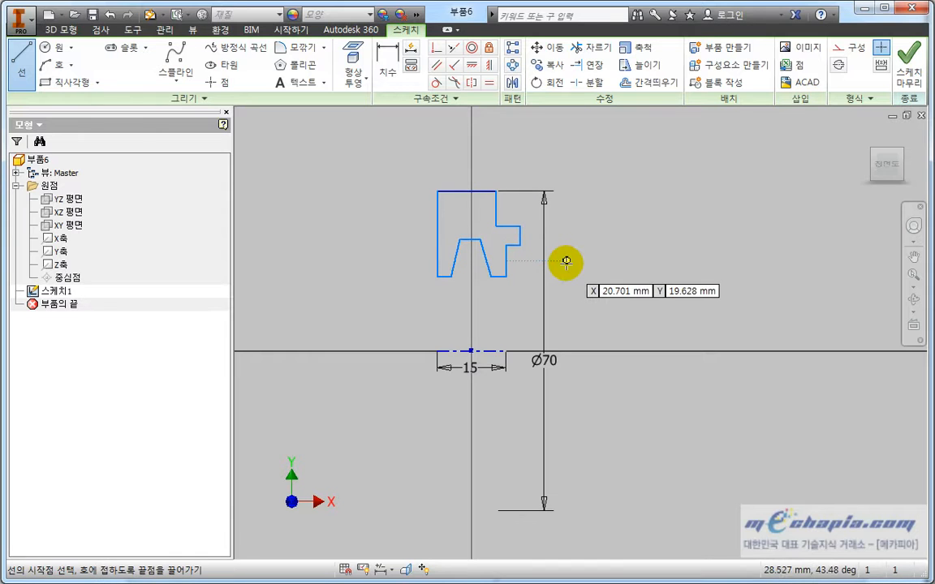
key("Escape")
scroll(511, 267, "up", 2)
scroll(512, 276, "down", 3)
scroll(513, 276, "down", 2)
middle_click_drag(597, 253, 631, 304)
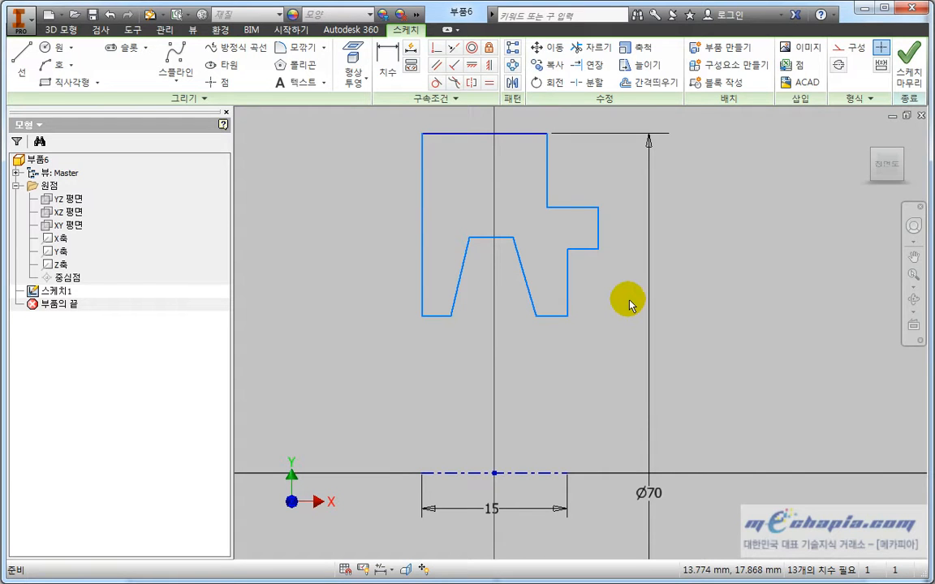
scroll(567, 284, "up", 2)
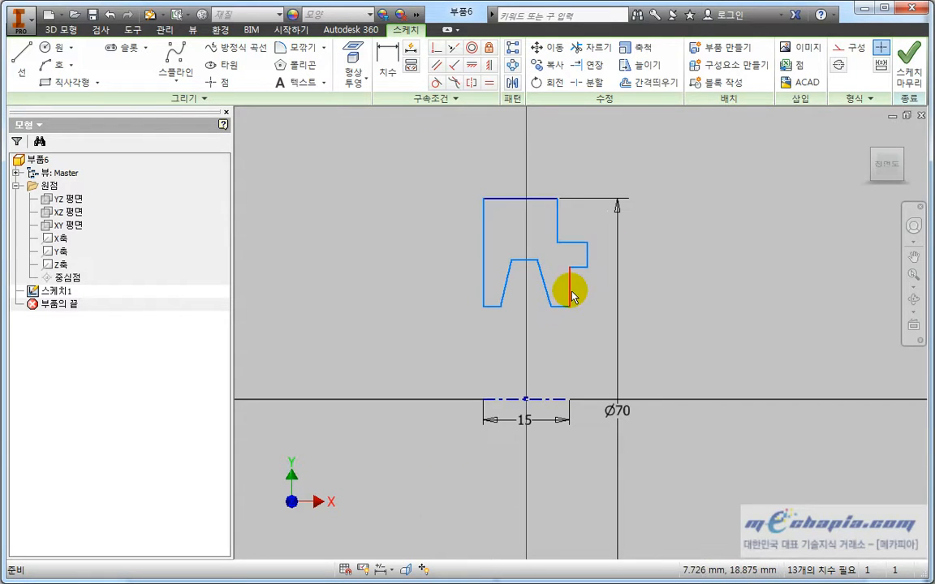
left_click(548, 201)
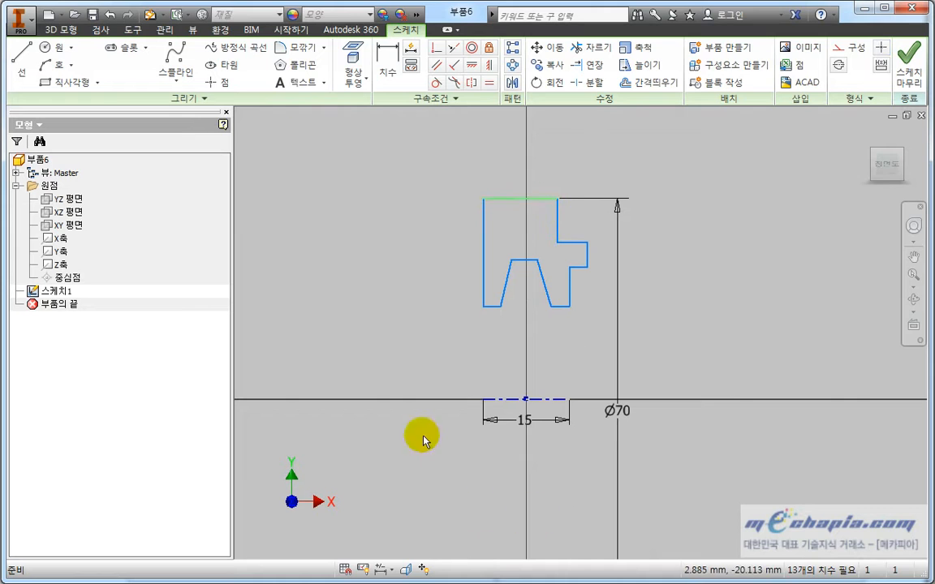
left_click(492, 380)
mouse_move(427, 162)
left_mouse_down()
mouse_move(609, 338)
mouse_move(664, 469)
left_mouse_up()
left_click(460, 185)
mouse_move(459, 172)
left_mouse_down()
mouse_move(632, 313)
mouse_move(632, 337)
left_mouse_up()
left_click(597, 310)
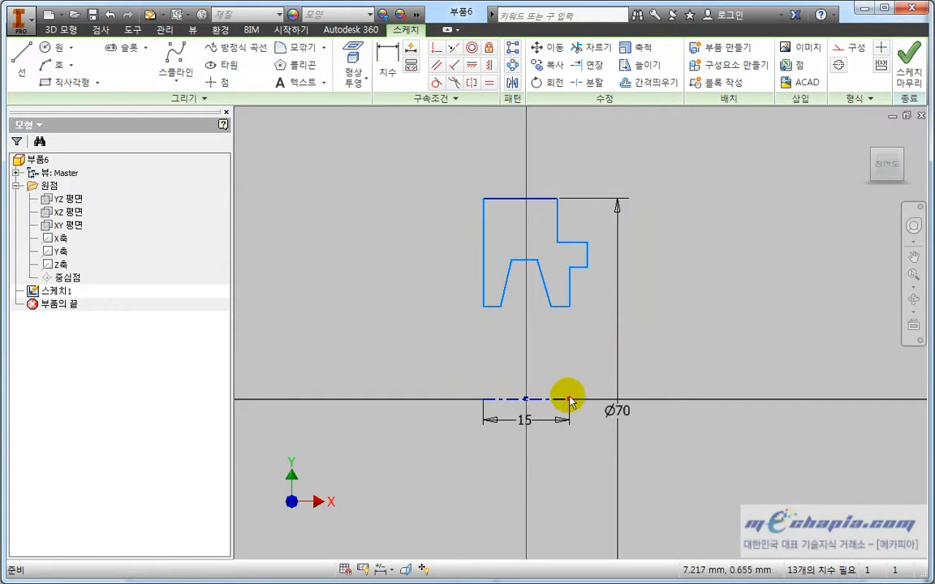
Reshape the unconstrained profile by lowering the groove's upper edge and shifting the left and right side edges slightly inward
left_click(557, 338)
left_click_drag(548, 292, 546, 227)
left_click(483, 277)
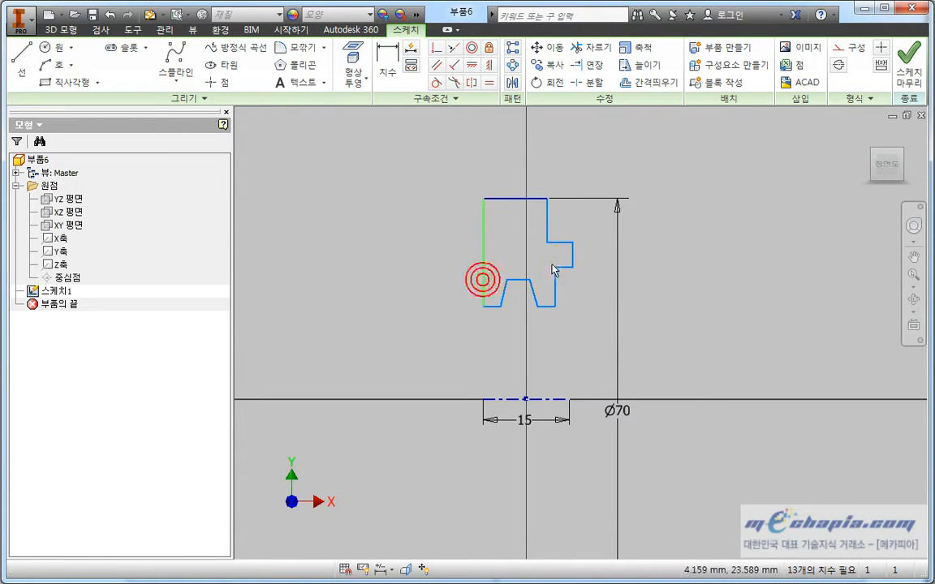
left_click(572, 259)
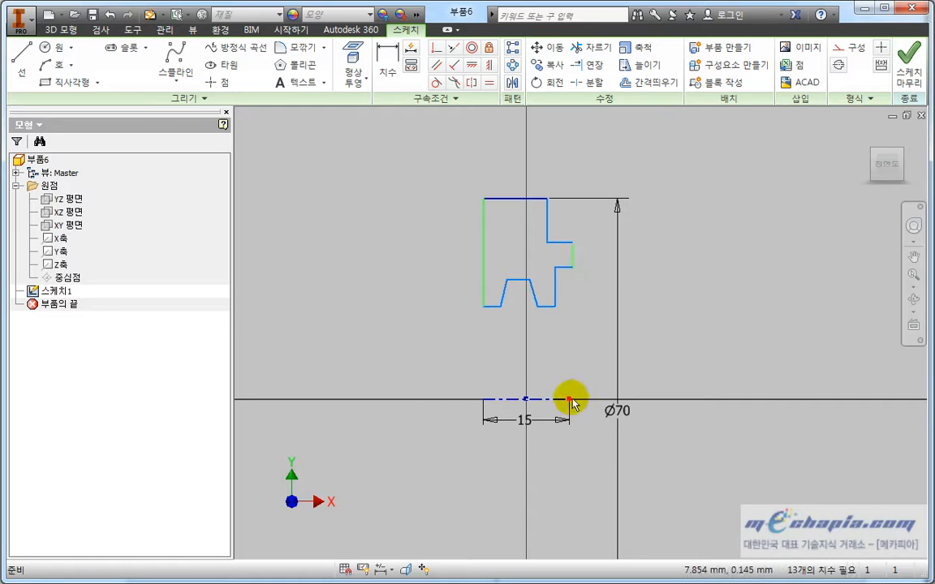
left_click(570, 400)
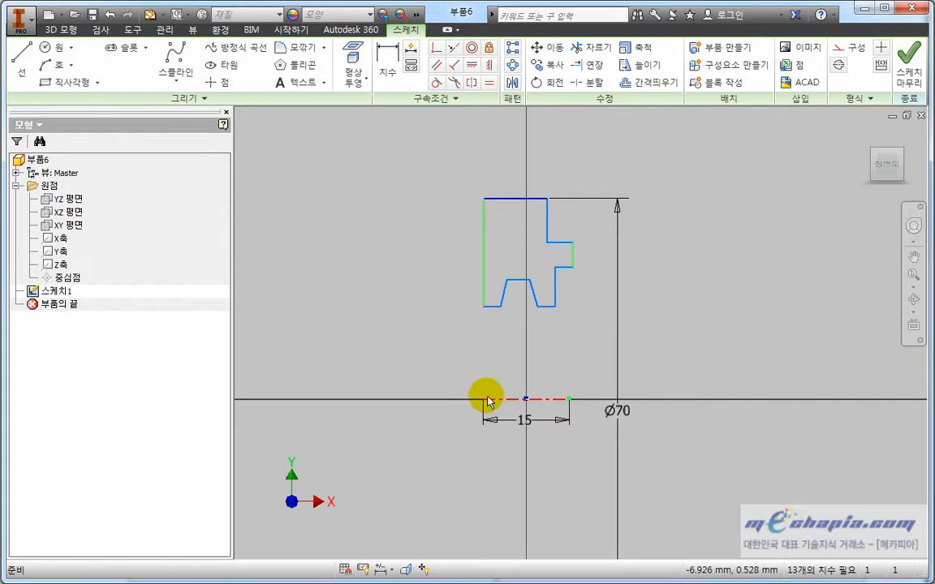
left_click(427, 336)
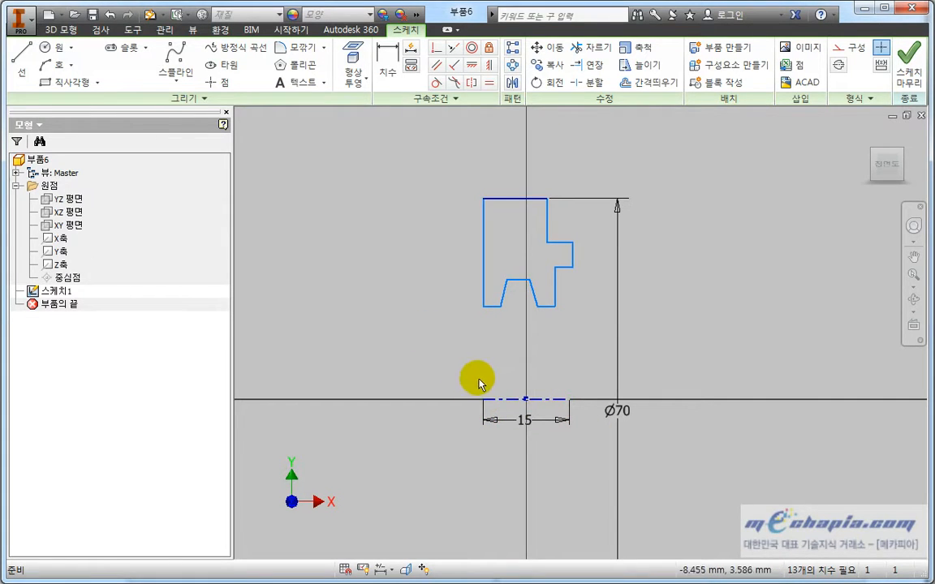
left_click(484, 399)
left_click_drag(484, 284, 486, 277)
left_click(472, 282)
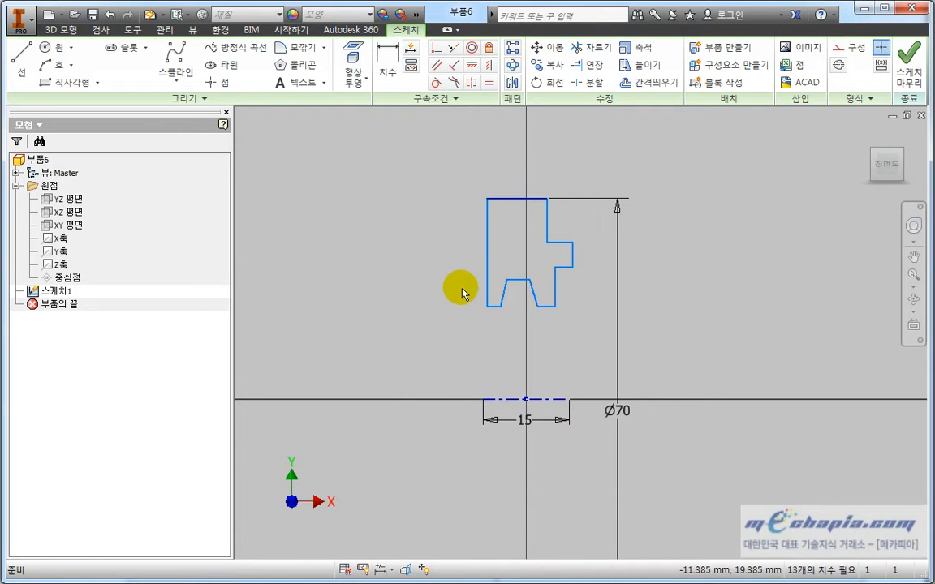
Apply a vertical constraint aligning the profile's lower left corner with the centerline's left end
left_click(489, 69)
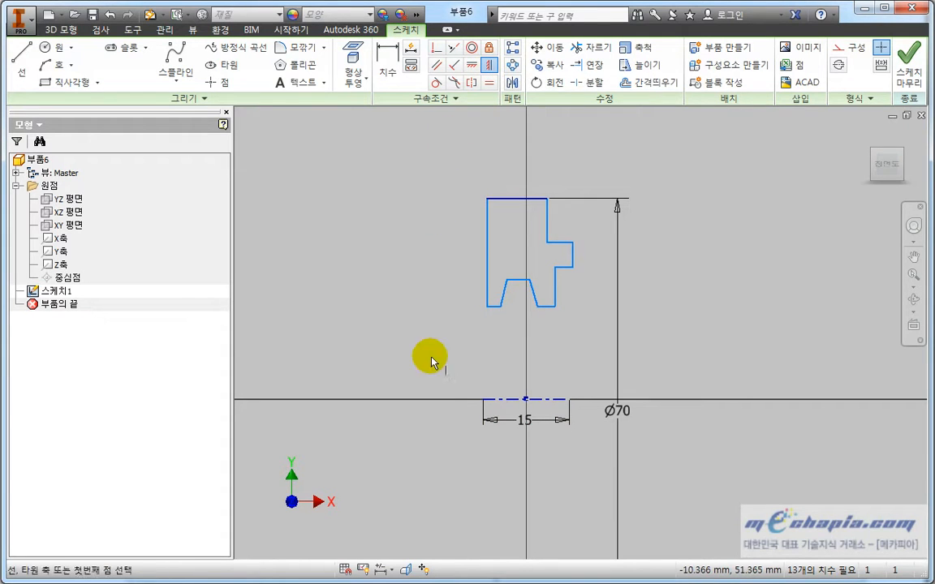
left_click(483, 400)
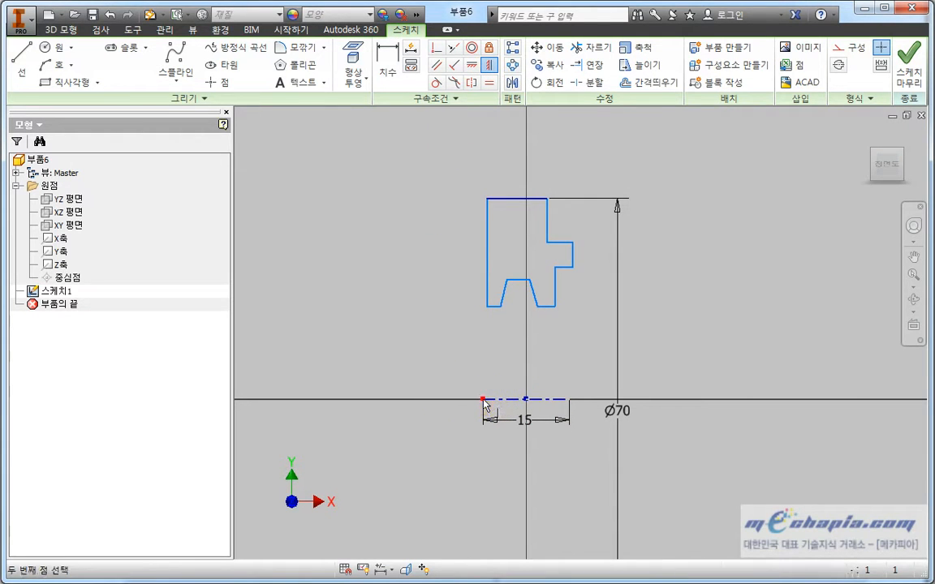
left_click(487, 307)
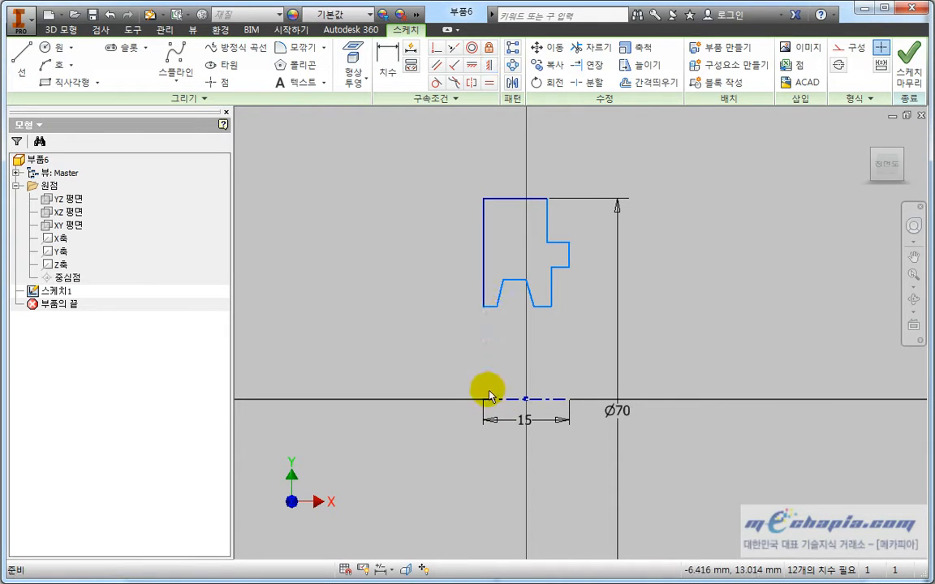
left_click(484, 307)
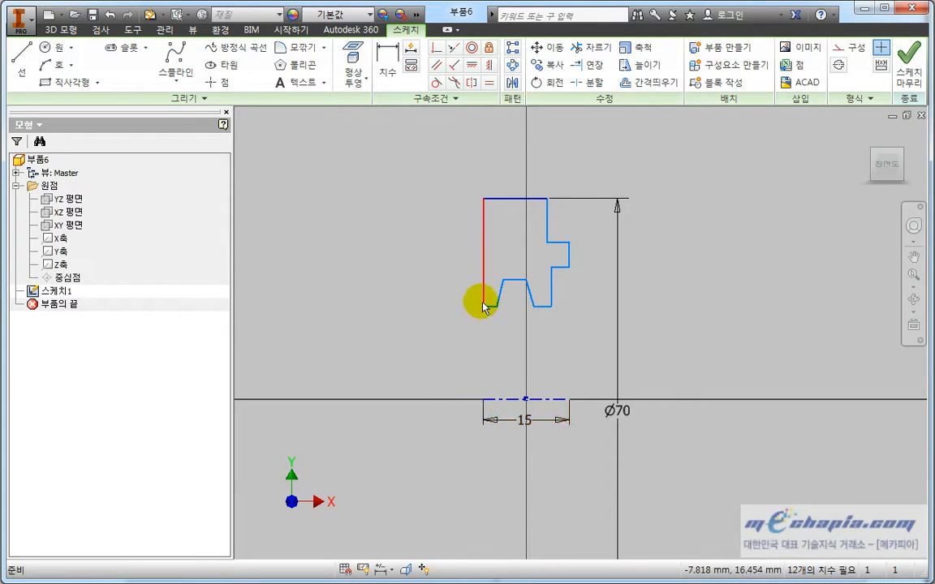
Apply a vertical constraint aligning the lower corner of the protruding step's outer edge with the centerline's right end
left_click(488, 65)
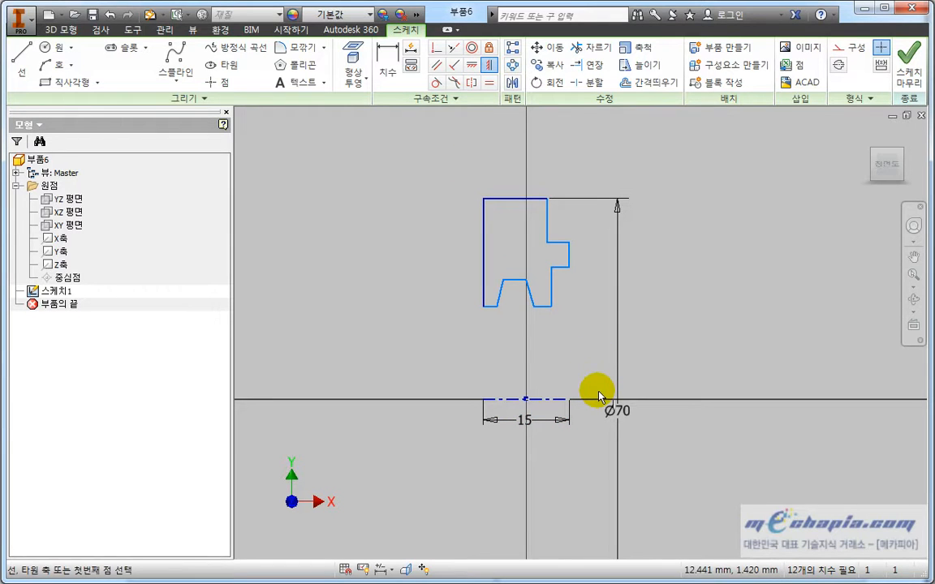
left_click(568, 400)
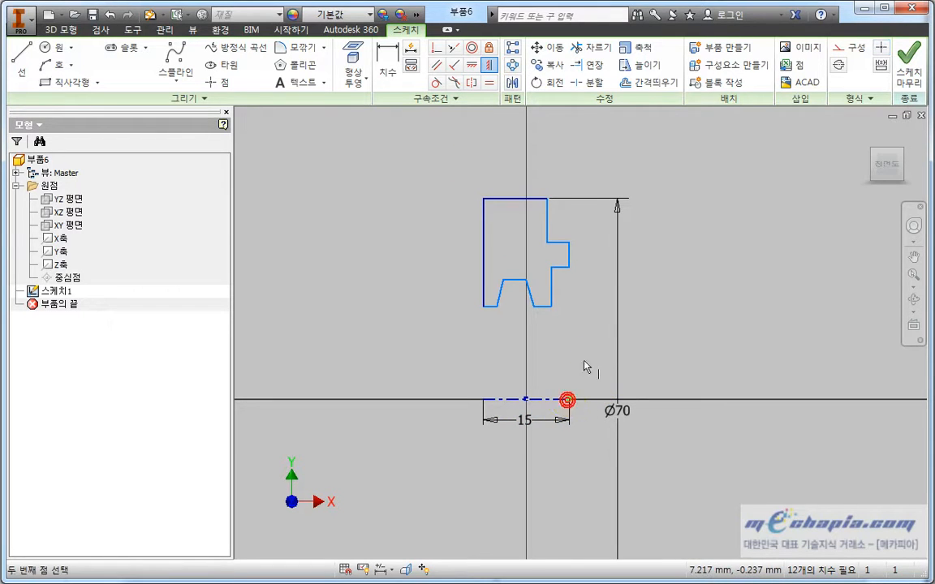
left_click(570, 270)
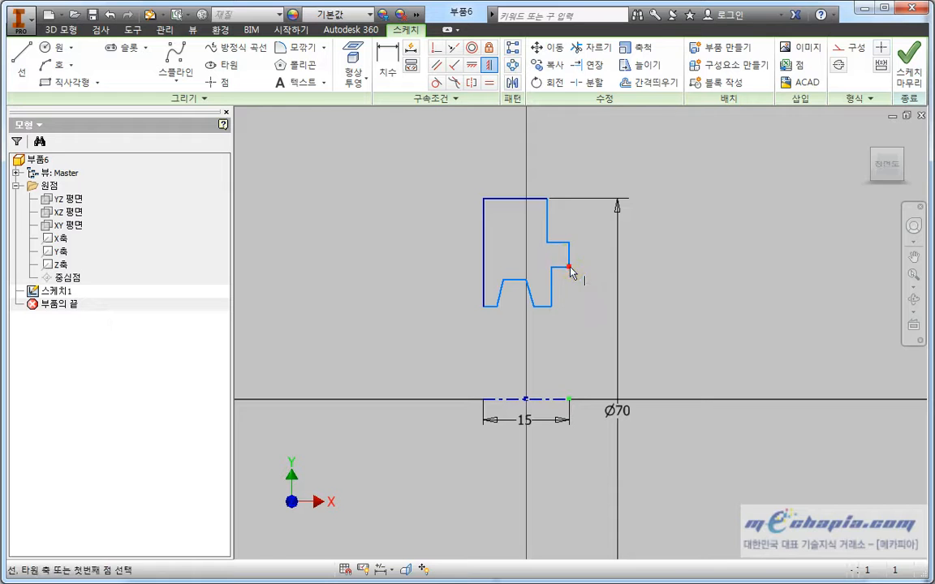
left_click(567, 259)
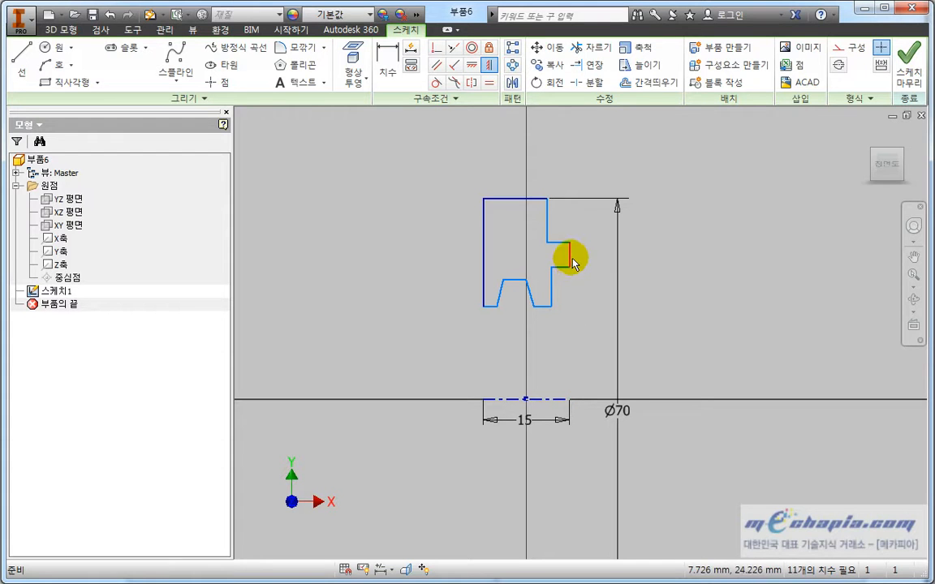
left_click(567, 397)
left_click(580, 311)
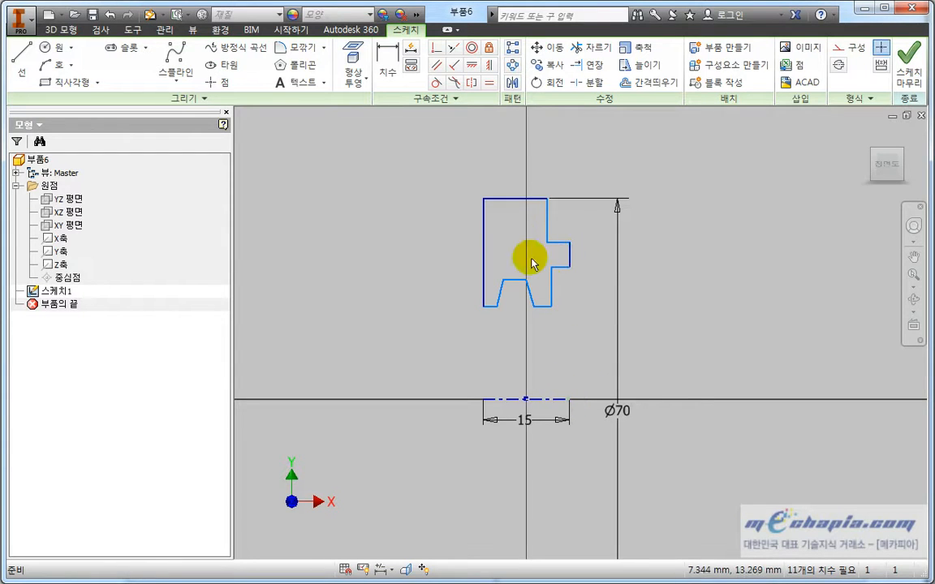
left_click(522, 200)
left_click(511, 401)
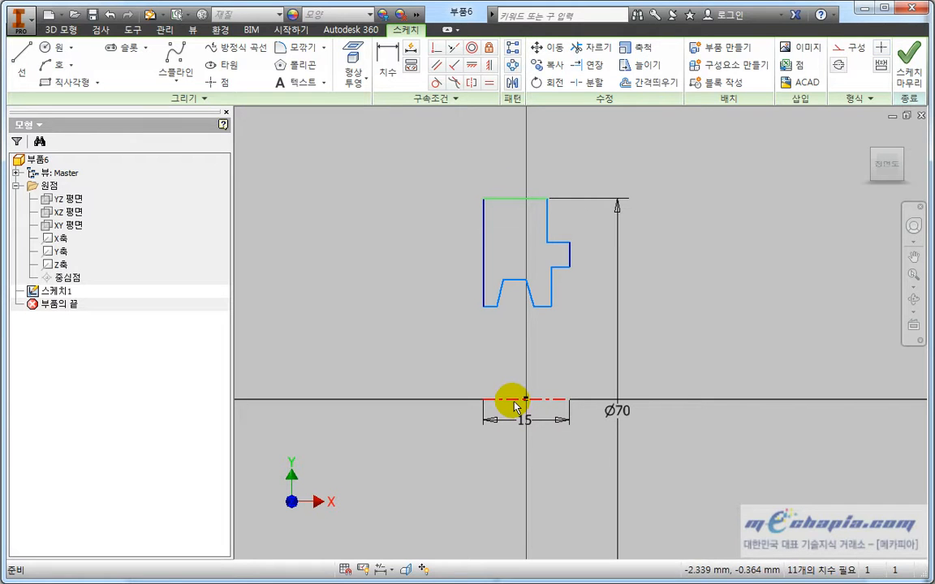
left_click(568, 254)
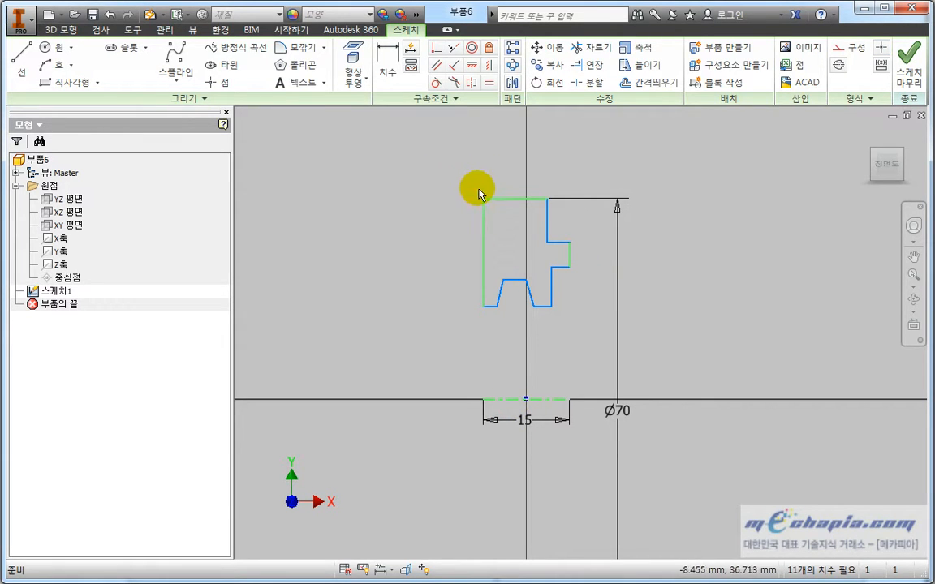
left_click_drag(479, 196, 580, 405)
left_click(683, 315)
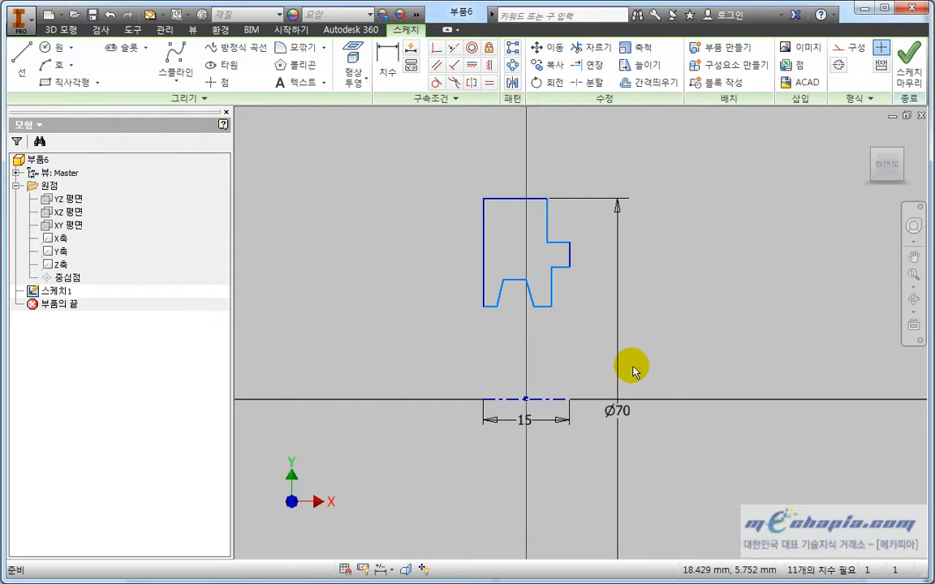
Consult the part drawing, return to the sketch, and dimension the protruding step's lower horizontal edge at 3 mm
key("alt+Tab")
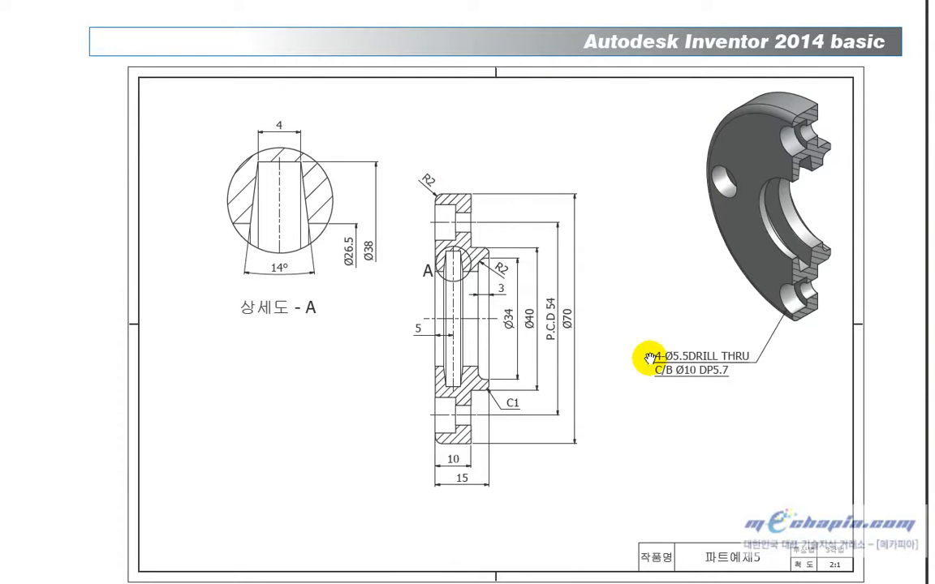
key("alt+Tab")
scroll(600, 284, "down", 3)
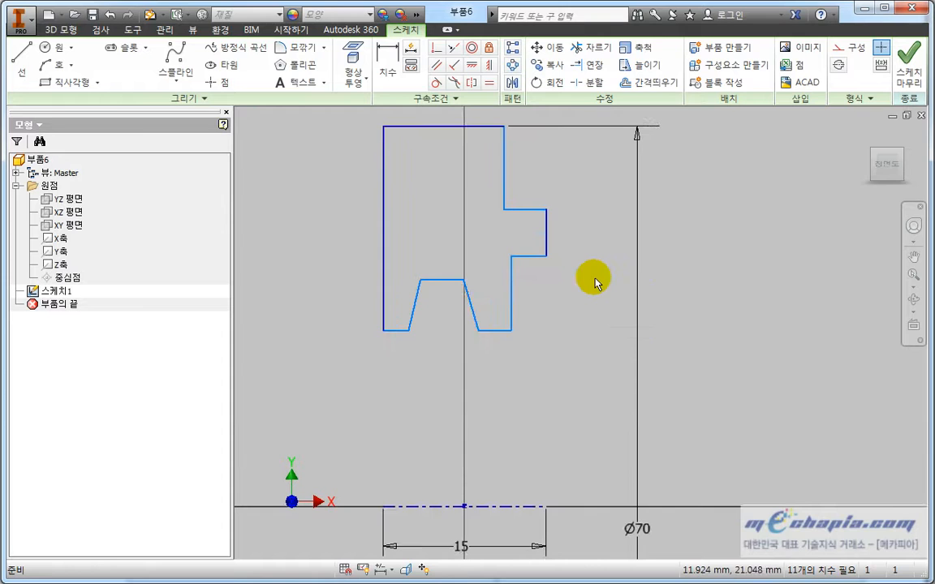
key("d")
left_click(522, 255)
left_click(534, 280)
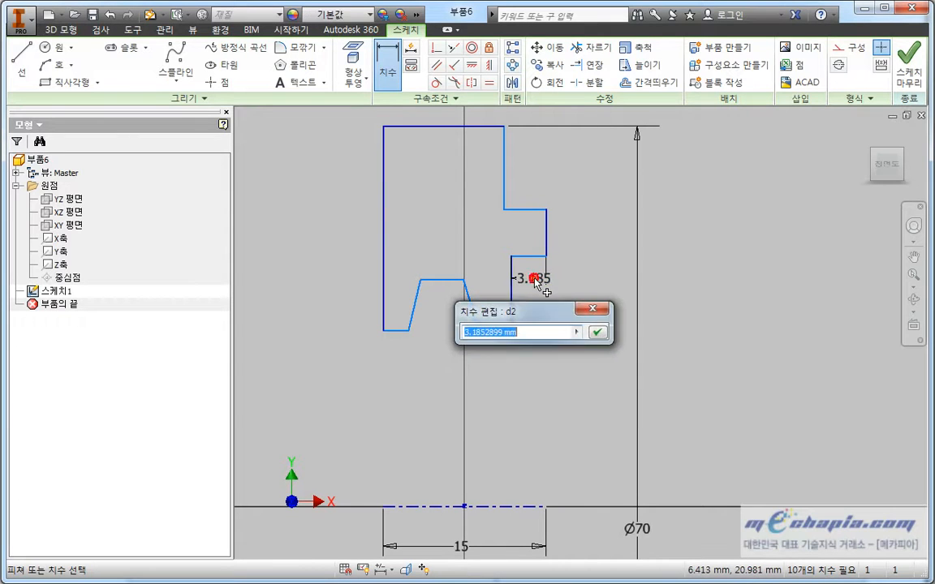
type("3")
key("Return")
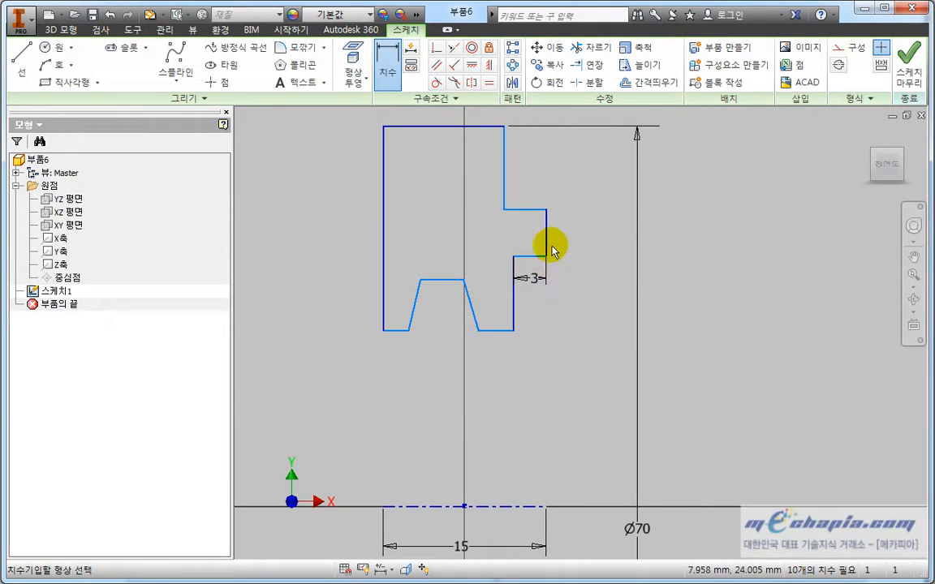
Dimension the protruding step's outer vertical edge at 3 mm and its upper horizontal edge at 5 mm
left_click(541, 234)
left_click(559, 226)
type("3")
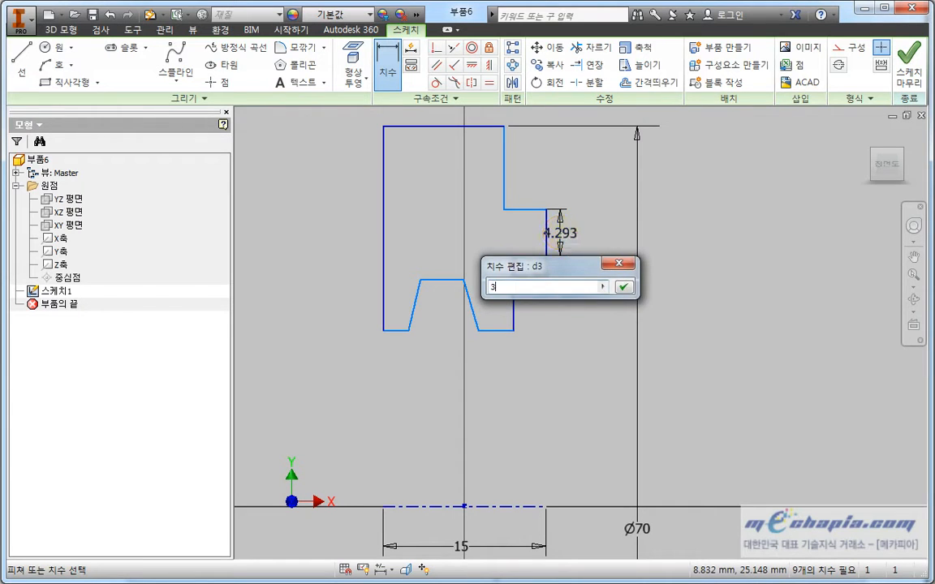
key("Return")
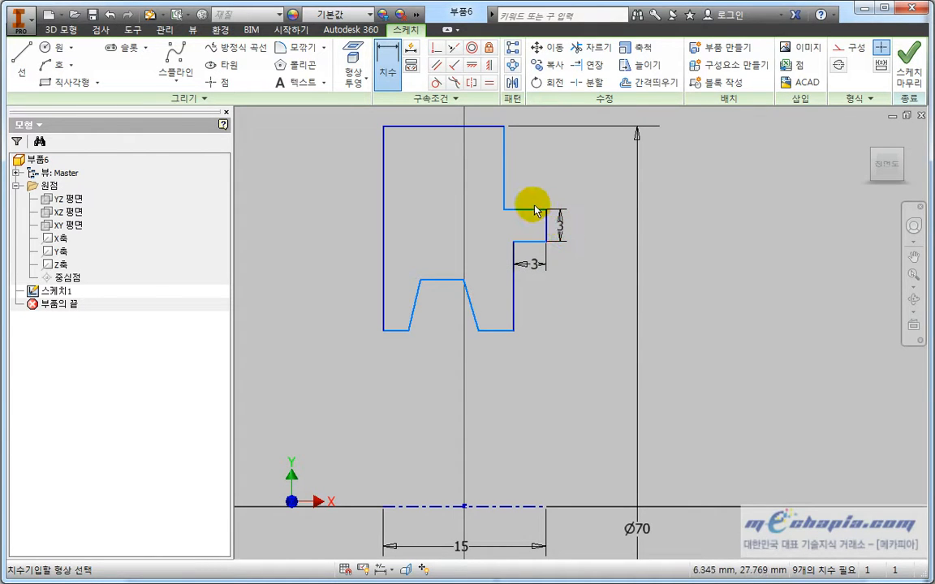
left_click(528, 210)
left_click(526, 189)
type("5")
key("Return")
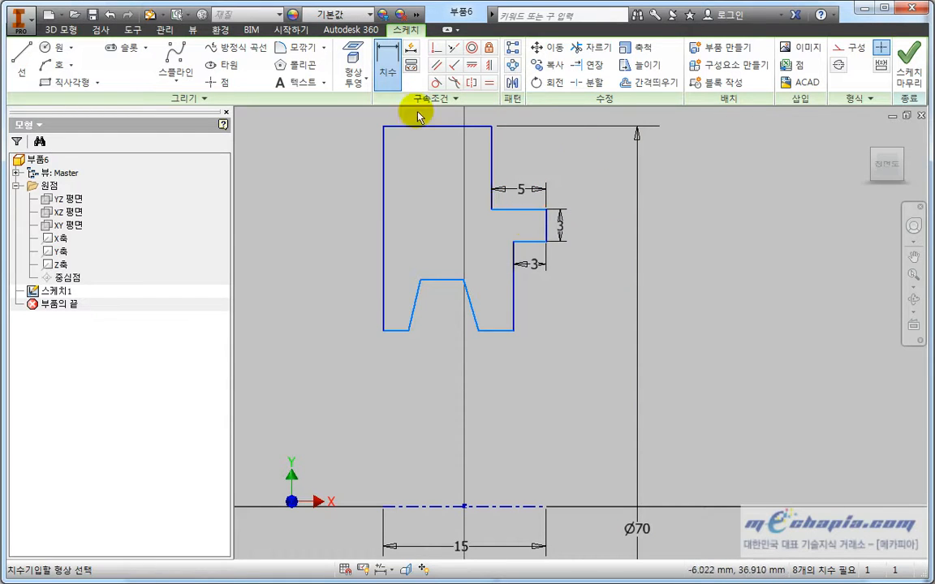
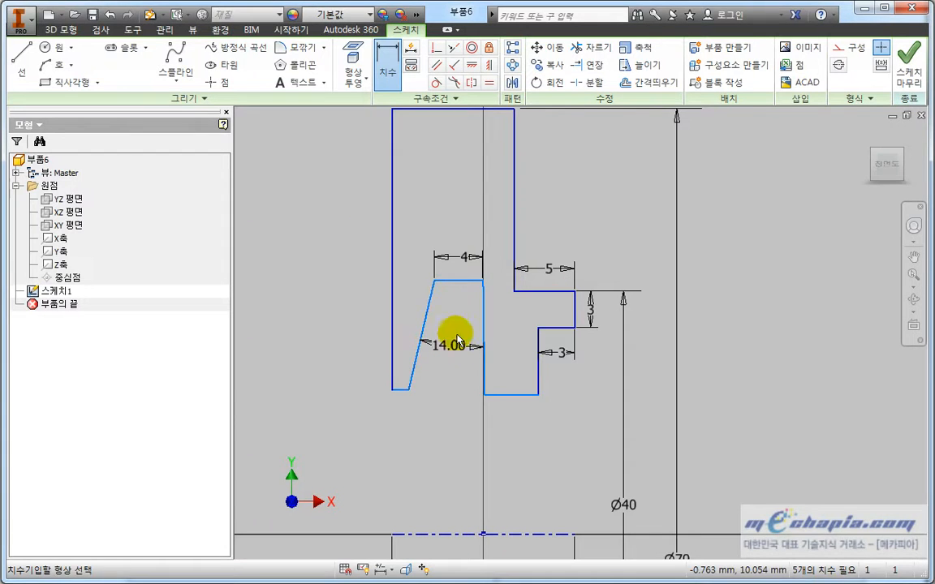
Dimension the short lower edge right of the groove to the centerline as a 26.5 mm diameter
key("d")
left_click(515, 255)
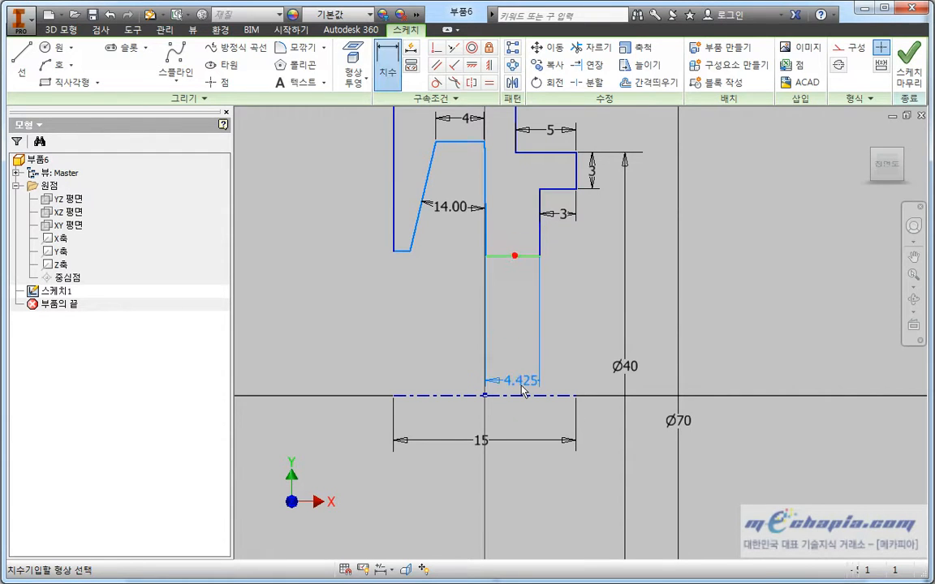
left_click(518, 396)
left_click(531, 414)
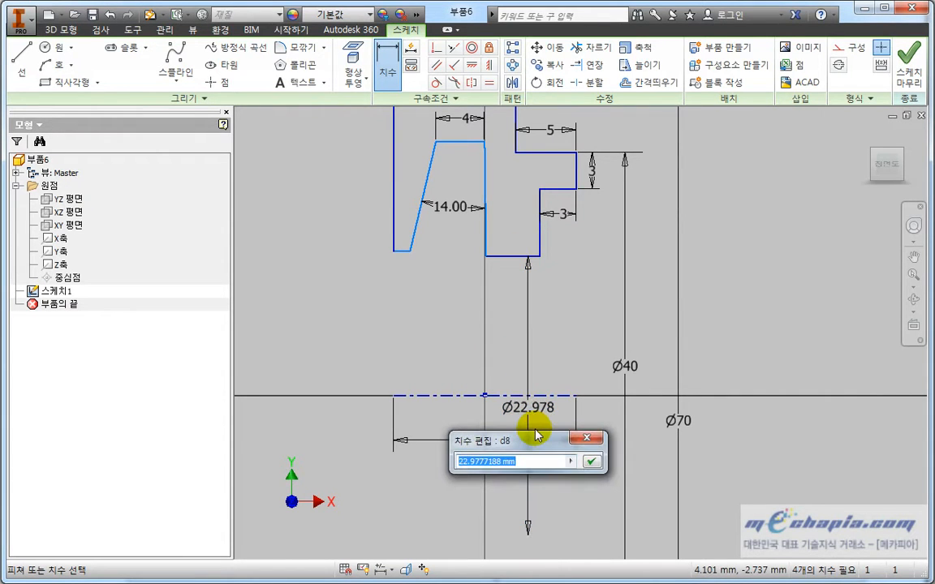
type("26.5")
key("Return")
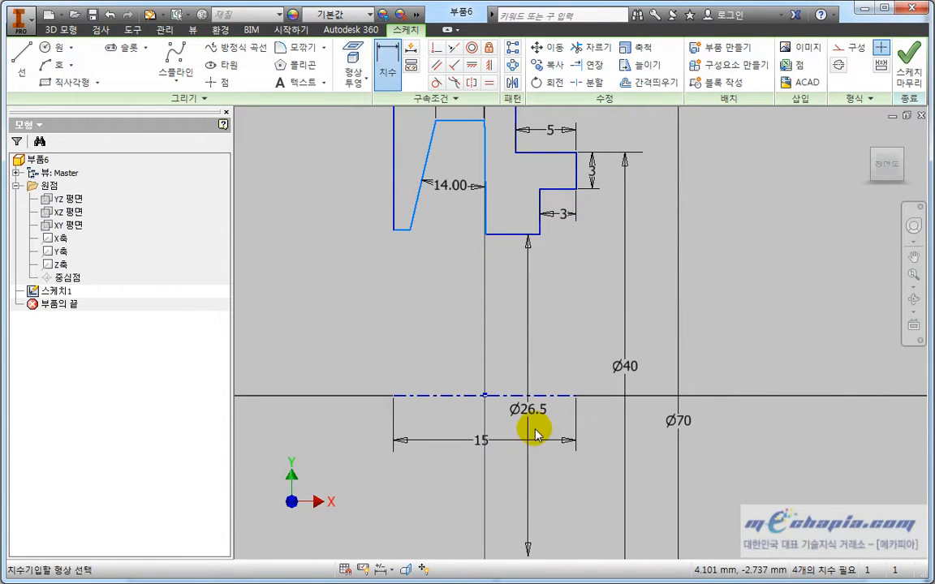
Dimension the groove's upper edge to the centerline as a 38 mm diameter
left_click(466, 124)
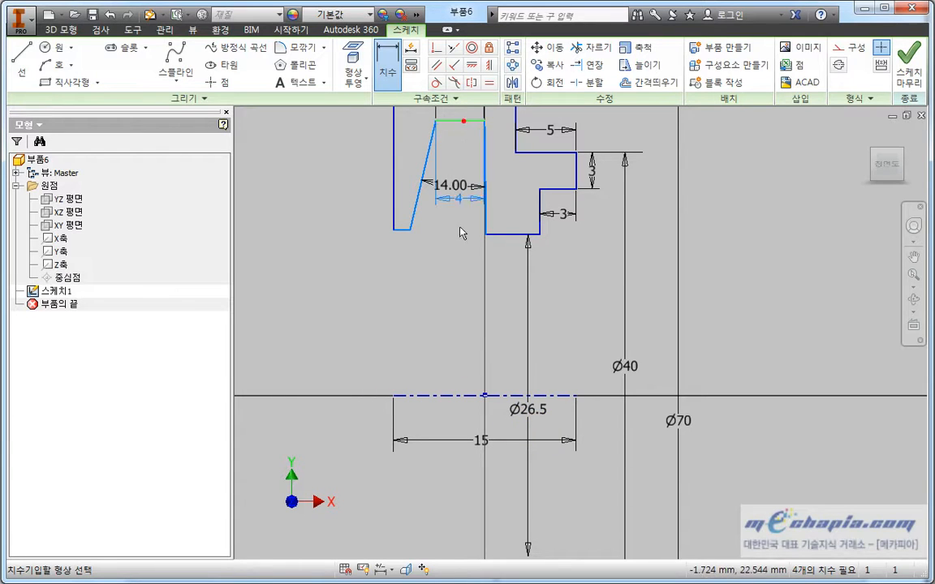
left_click(452, 396)
left_click(333, 402)
type("28")
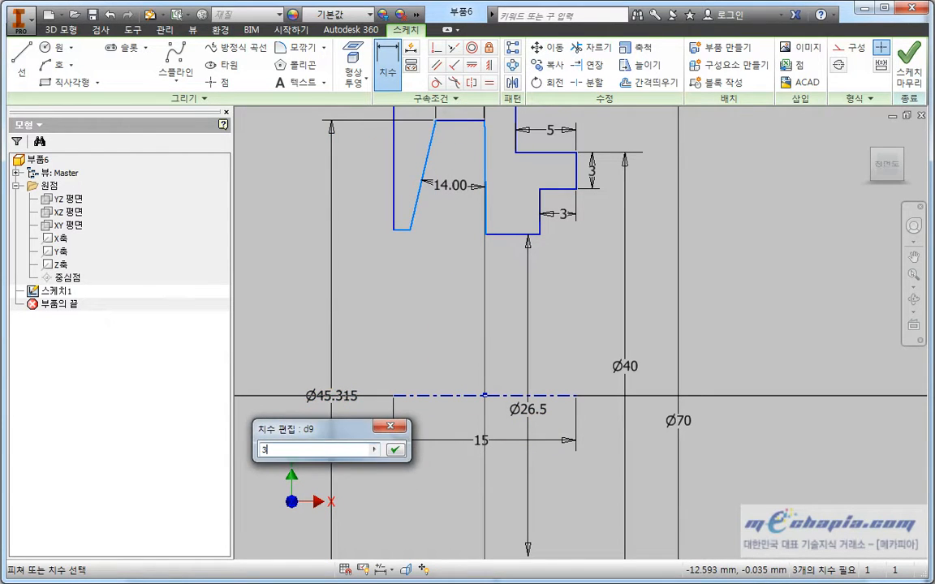
key("Return")
scroll(486, 365, "up", 1)
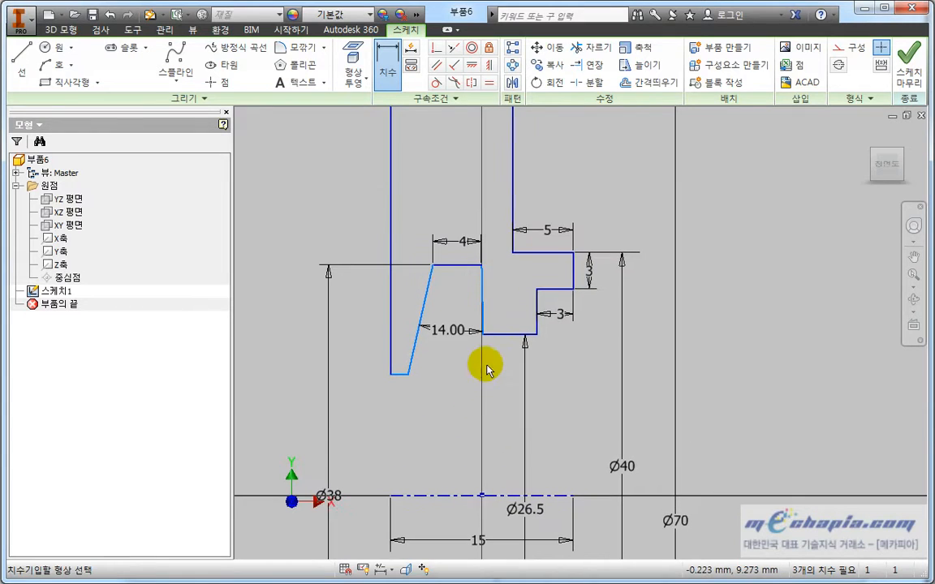
Raise the short lower edge left of the groove and make it collinear with the lower edge on the groove's right
scroll(494, 342, "up", 3)
scroll(491, 345, "down", 3)
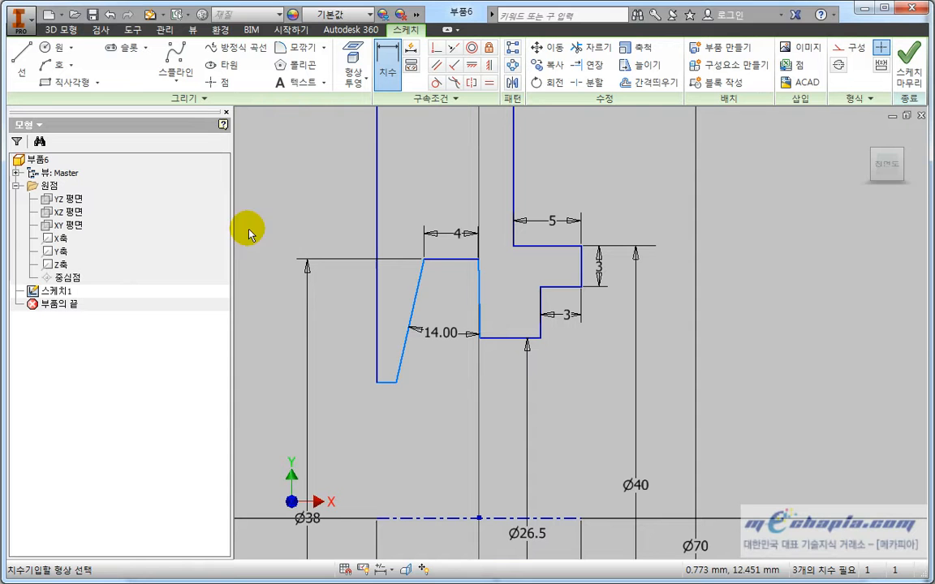
mouse_move(424, 346)
middle_mouse_down()
mouse_move(461, 411)
mouse_move(452, 274)
mouse_move(445, 321)
middle_mouse_up()
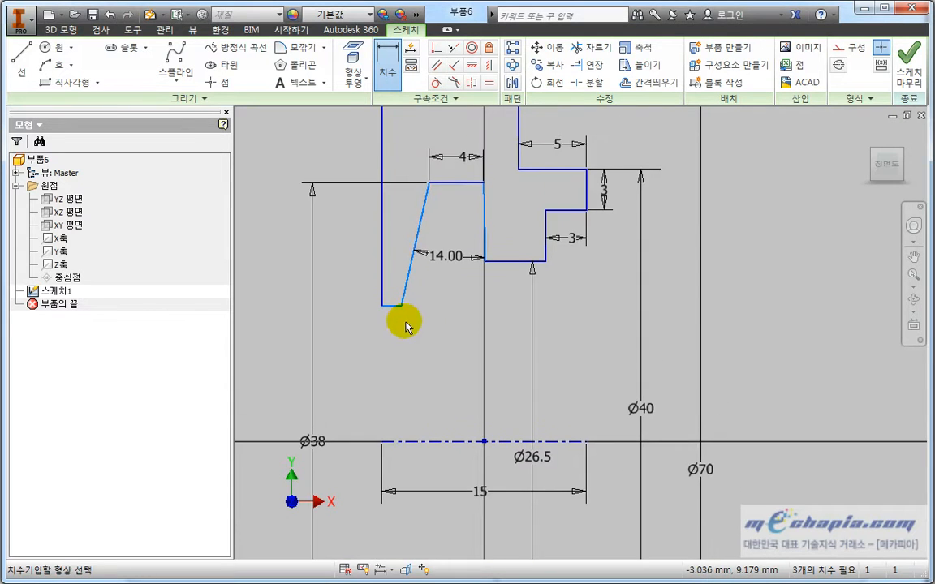
left_click_drag(390, 305, 397, 269)
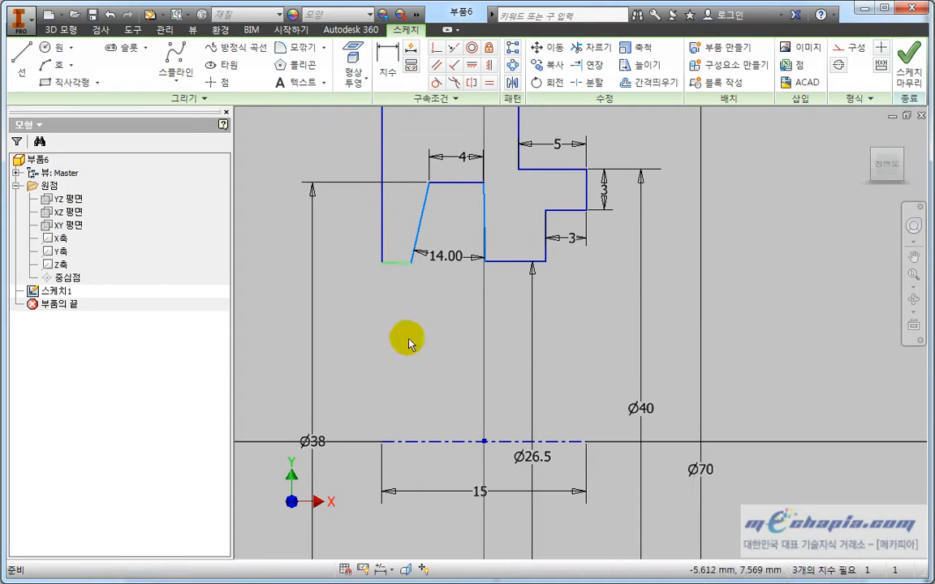
left_click(453, 48)
left_click(402, 262)
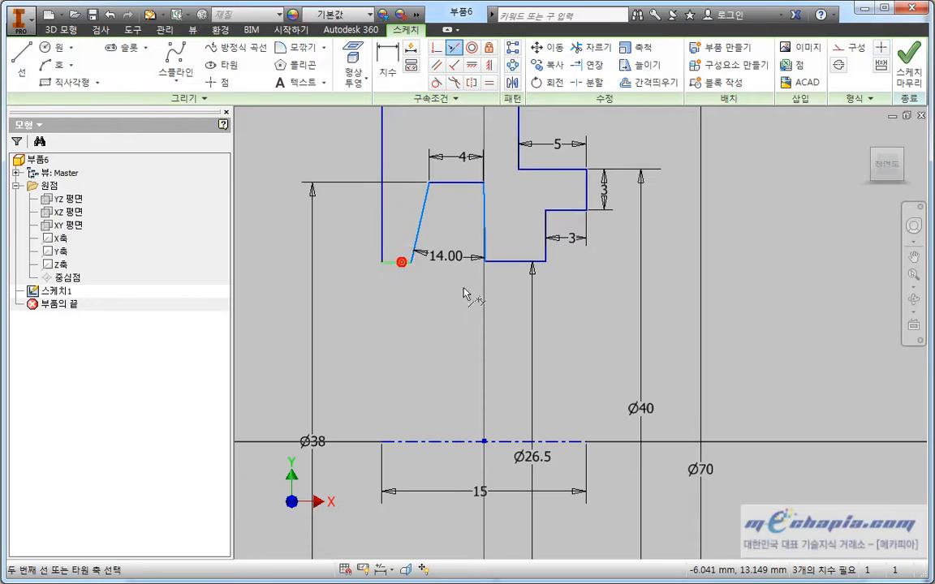
left_click(521, 261)
key("Escape")
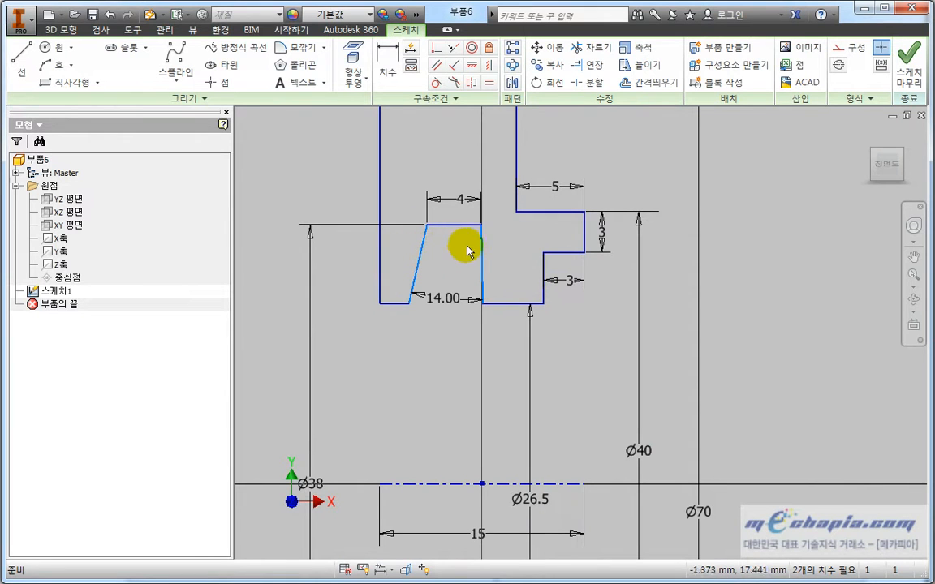
Reshape the groove by its upper right corner so both side walls slant towards each other at the top
mouse_move(482, 230)
left_mouse_down()
mouse_move(482, 221)
mouse_move(468, 221)
mouse_move(501, 236)
left_mouse_up()
middle_click_drag(500, 235, 497, 236)
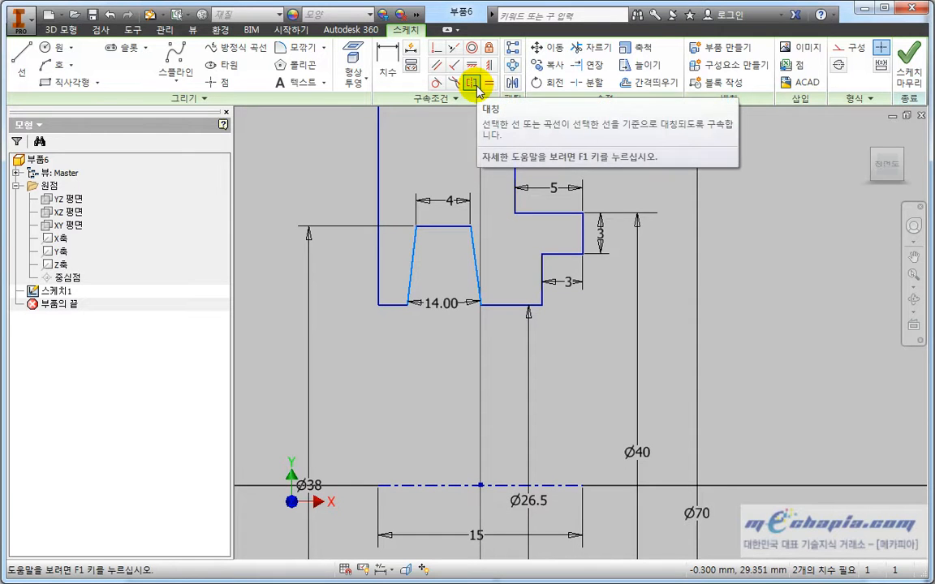
mouse_move(490, 202)
middle_mouse_down()
mouse_move(507, 259)
mouse_move(503, 369)
middle_mouse_up()
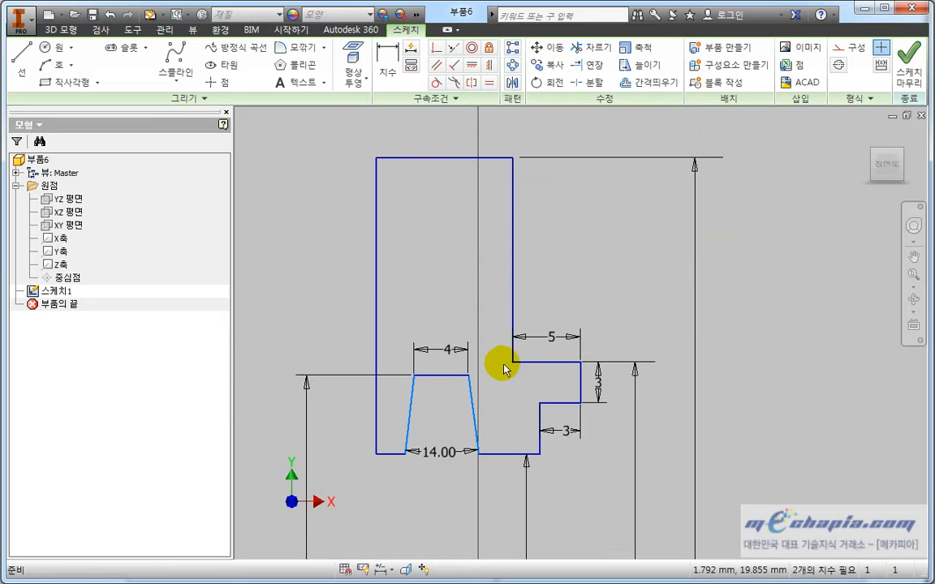
left_click(23, 71)
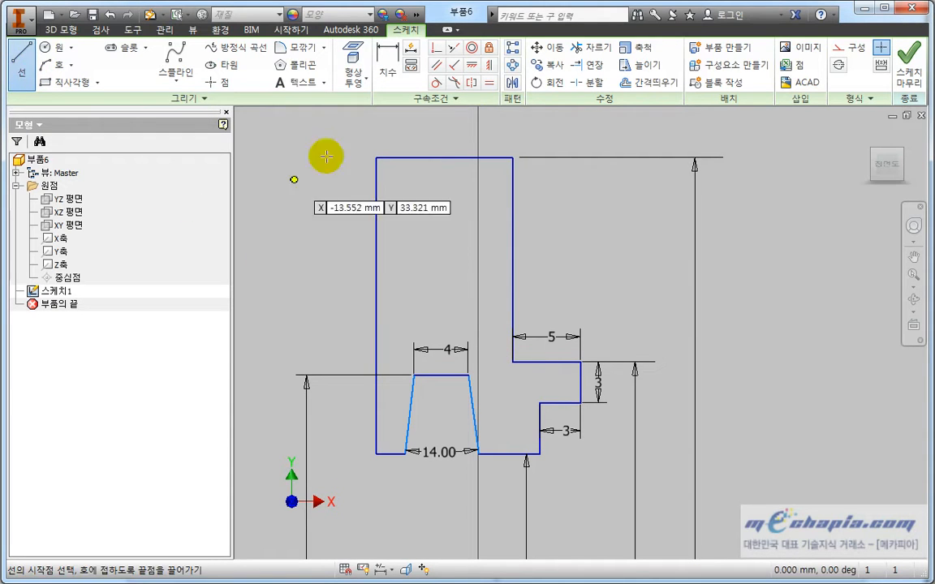
left_click(473, 83)
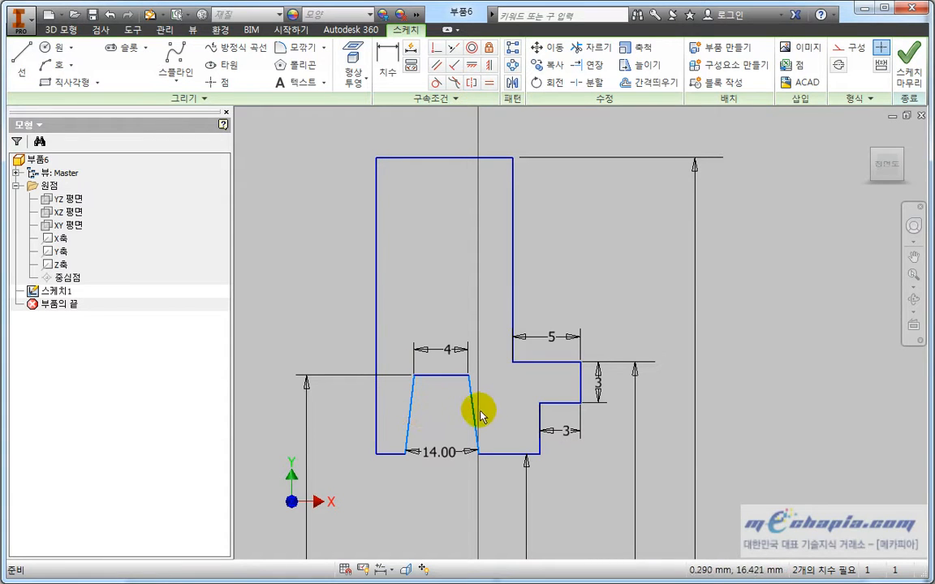
left_click(409, 429)
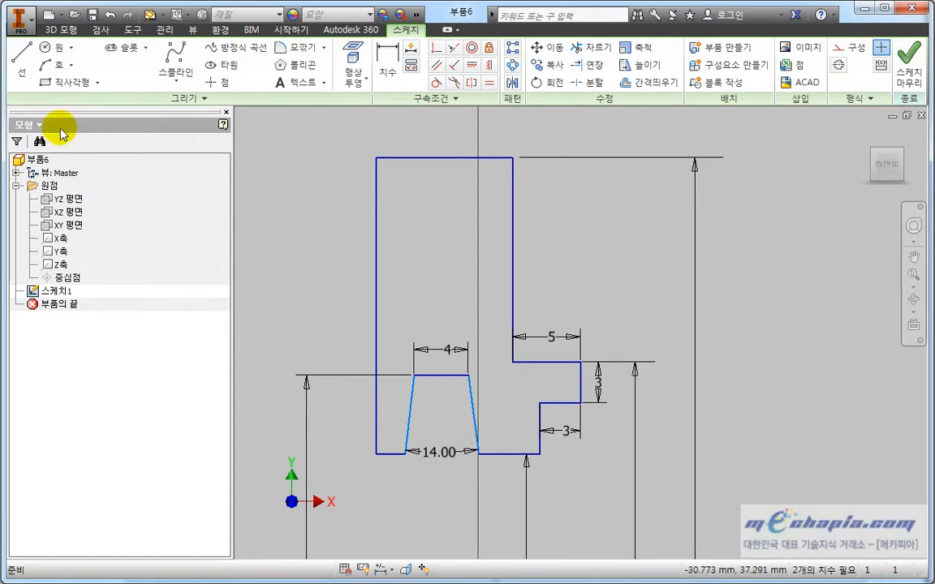
Draw a short vertical helper line upward from the midpoint of the groove's upper edge
left_click(24, 58)
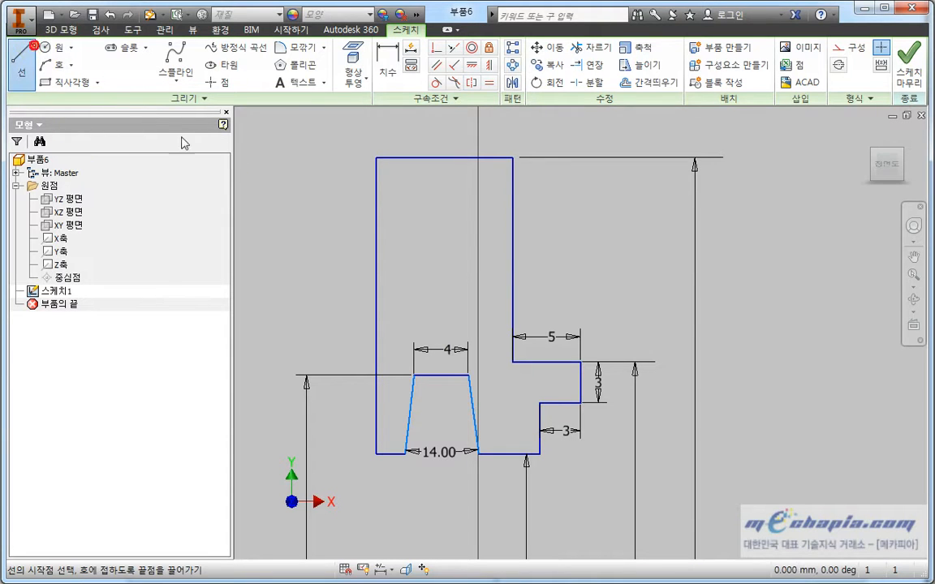
left_click(441, 374)
left_click(441, 312)
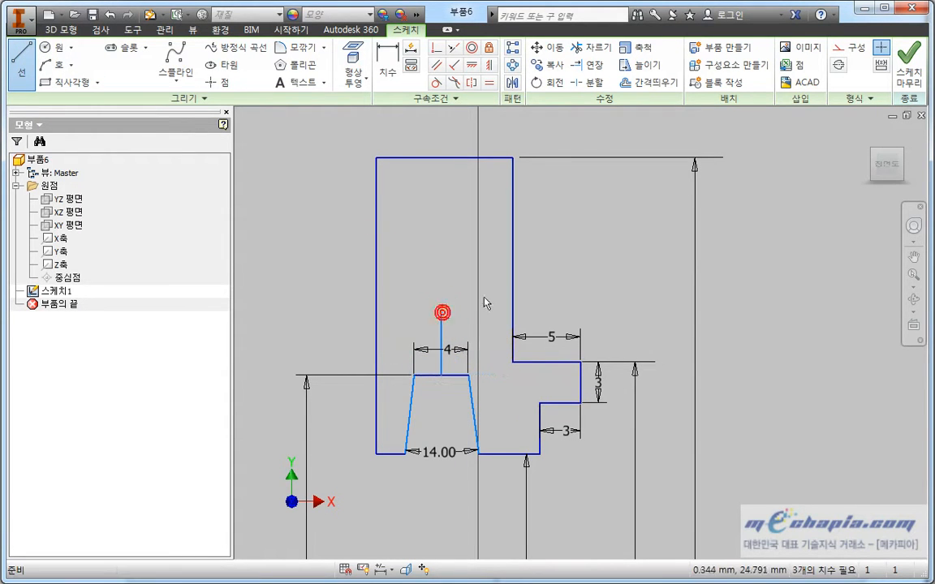
key("Escape")
Make the groove's two slanted walls symmetric about the vertical helper line
left_click(472, 84)
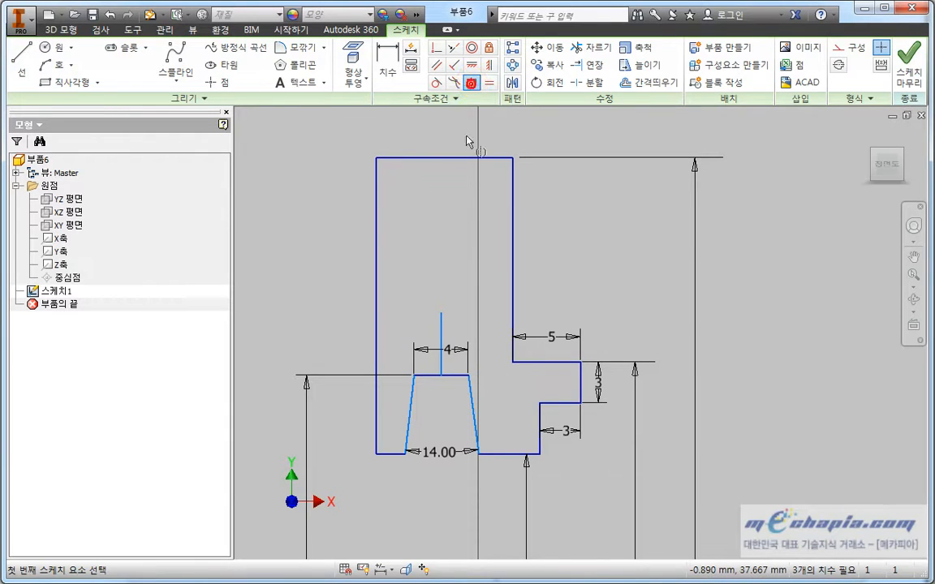
left_click(411, 409)
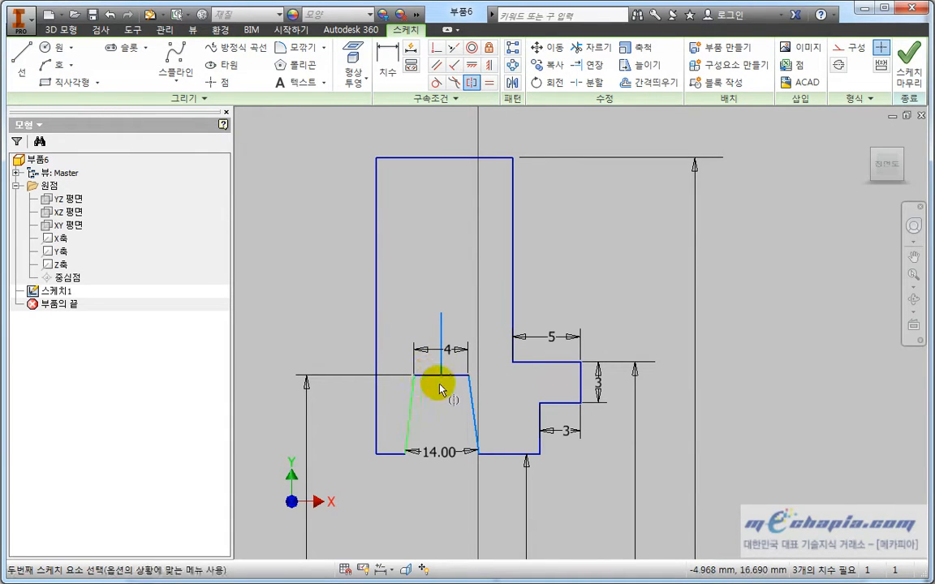
left_click(471, 393)
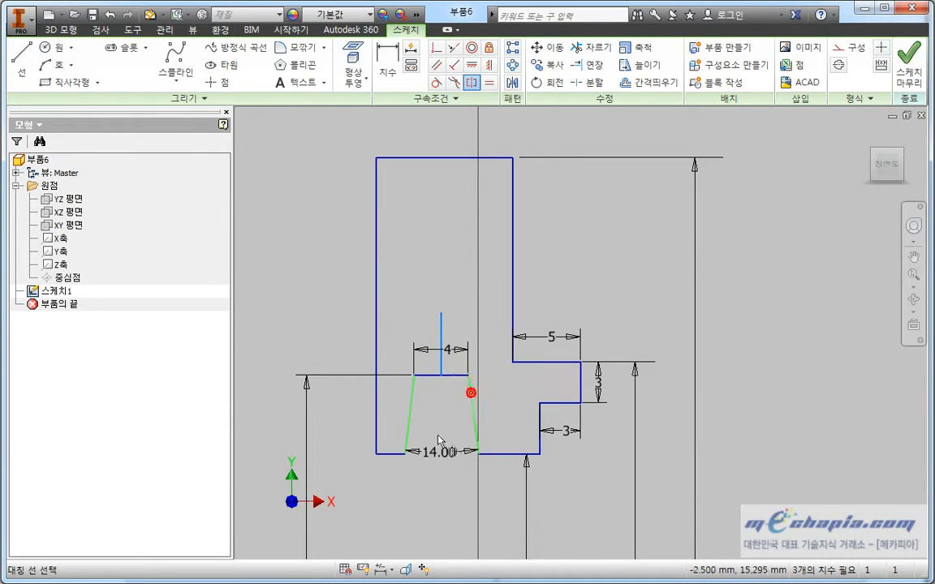
left_click(441, 336)
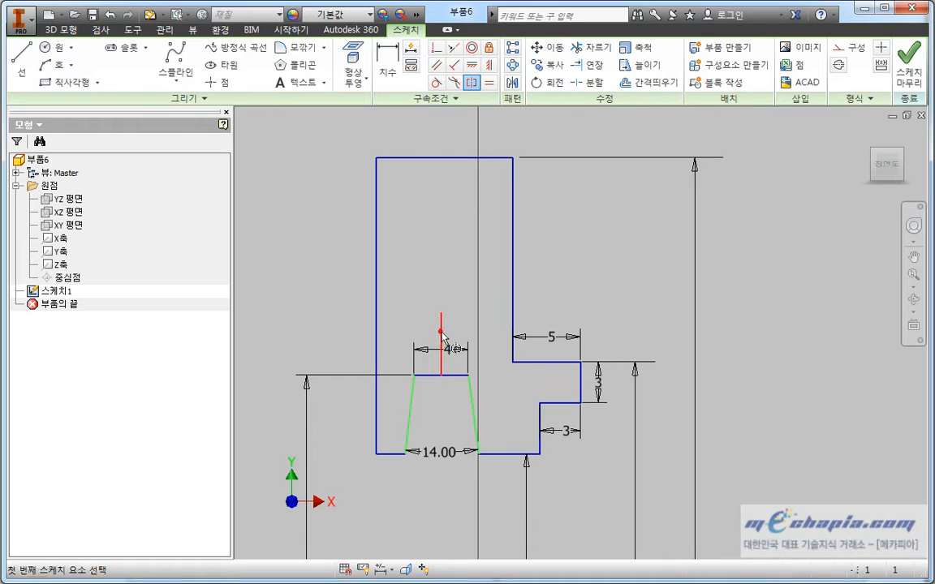
Try a 30° angle between the groove's slanted walls and undo it
double_click(435, 451)
type("30")
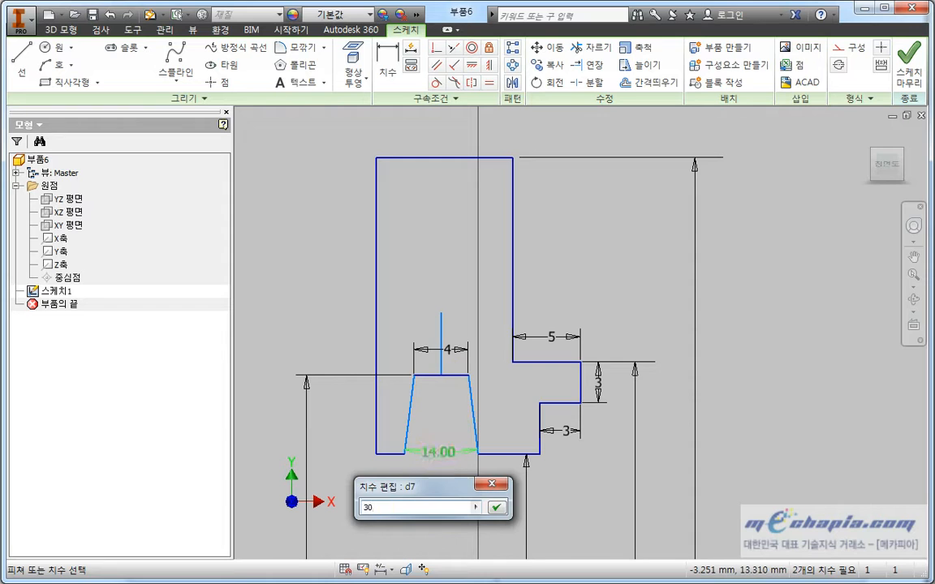
key("Return")
key("ctrl+z")
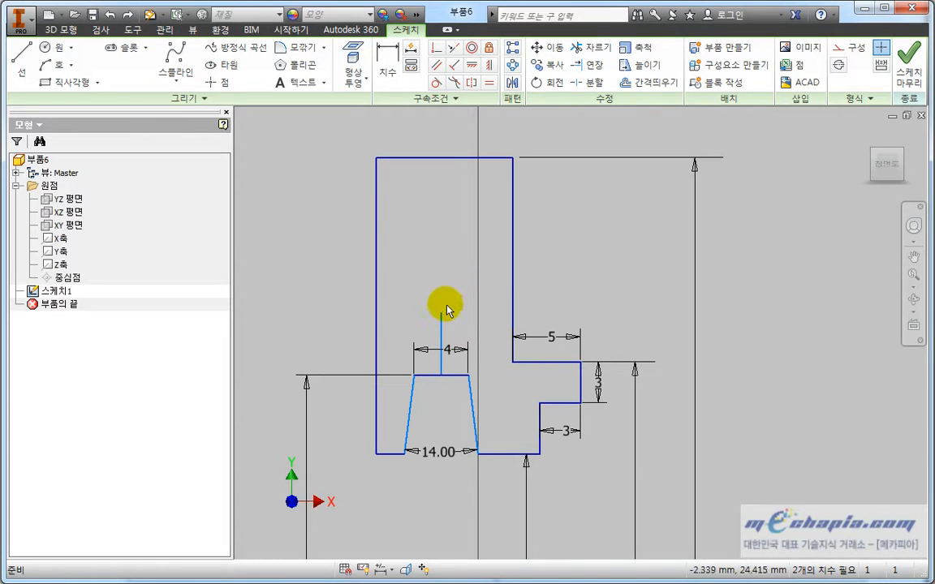
Undo a trial stretch of the helper line, its symmetry and the line itself, plus a trial shift of the groove's upper corner
left_click_drag(442, 315, 440, 210)
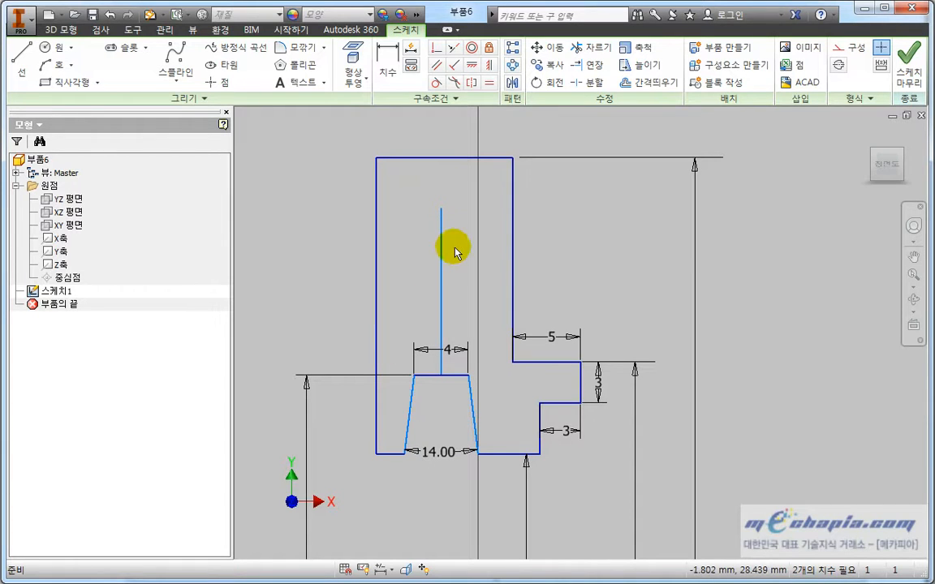
key("ctrl+z")
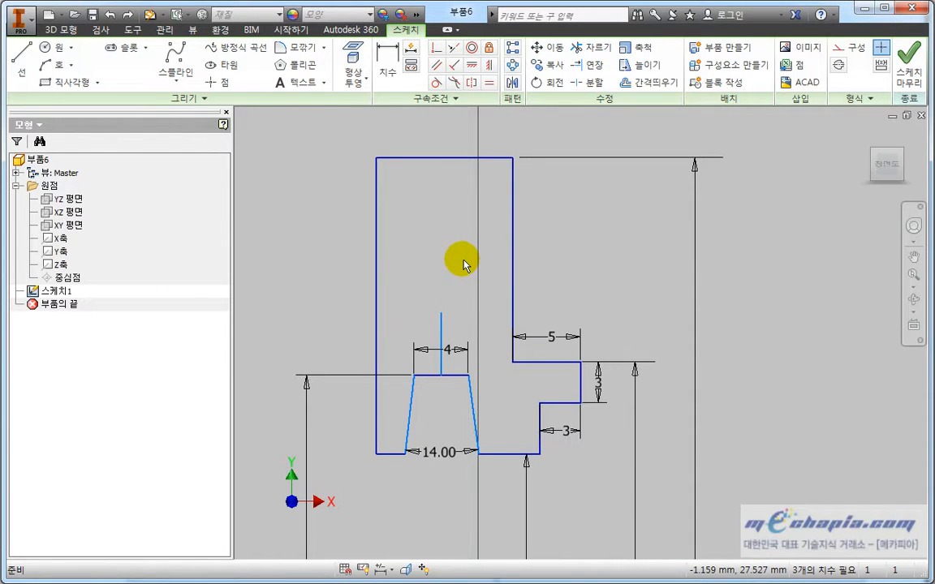
key("ctrl+z")
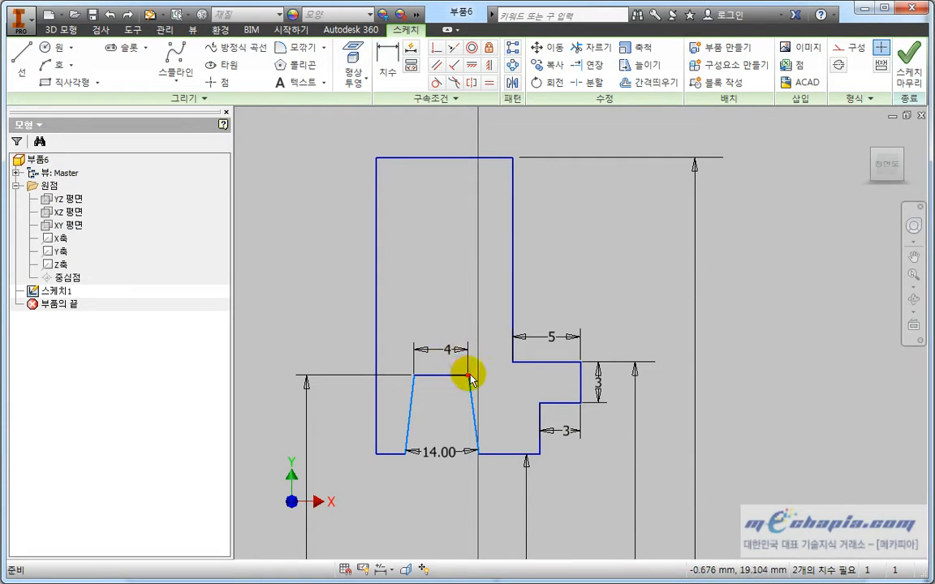
left_click_drag(469, 378, 489, 378)
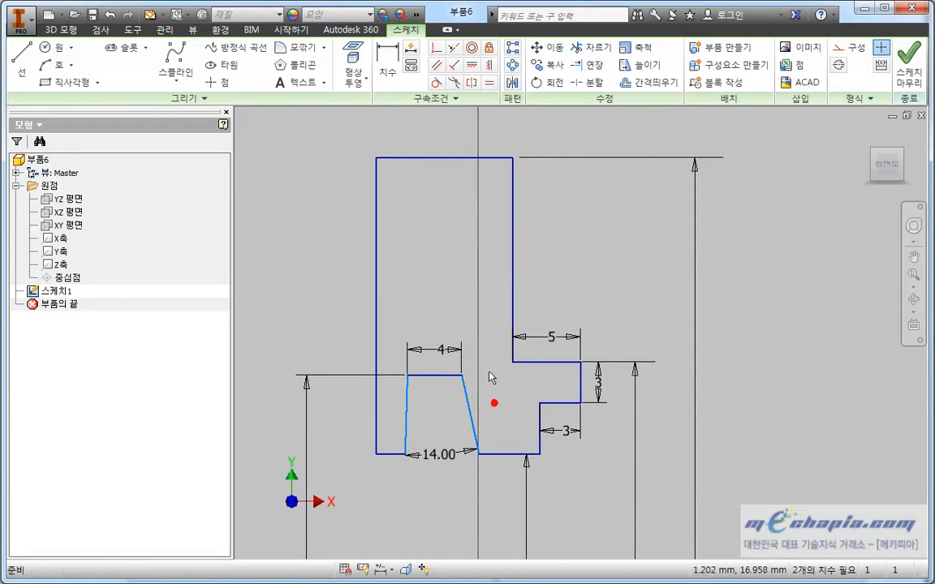
key("ctrl+z")
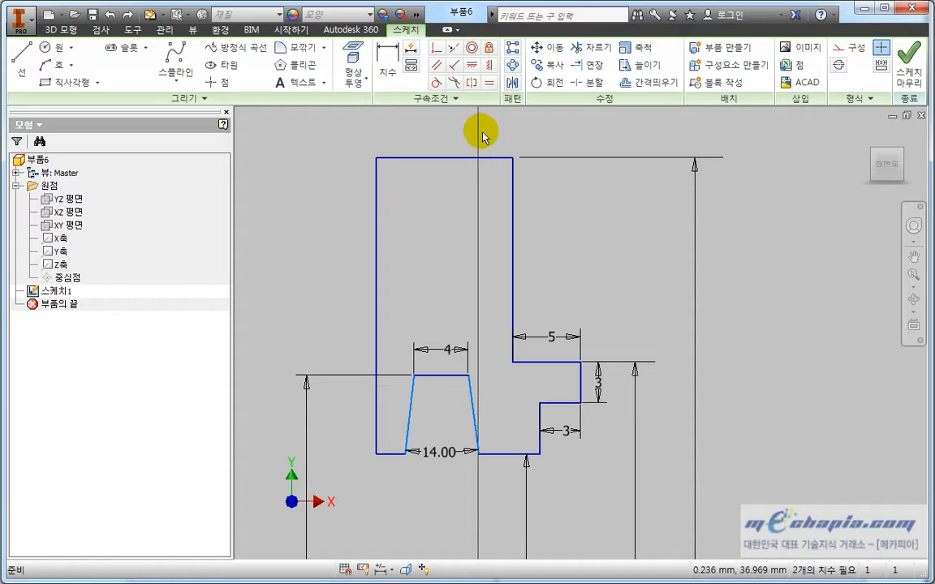
Constrain the groove's left and right slanted walls to equal length
left_click(489, 83)
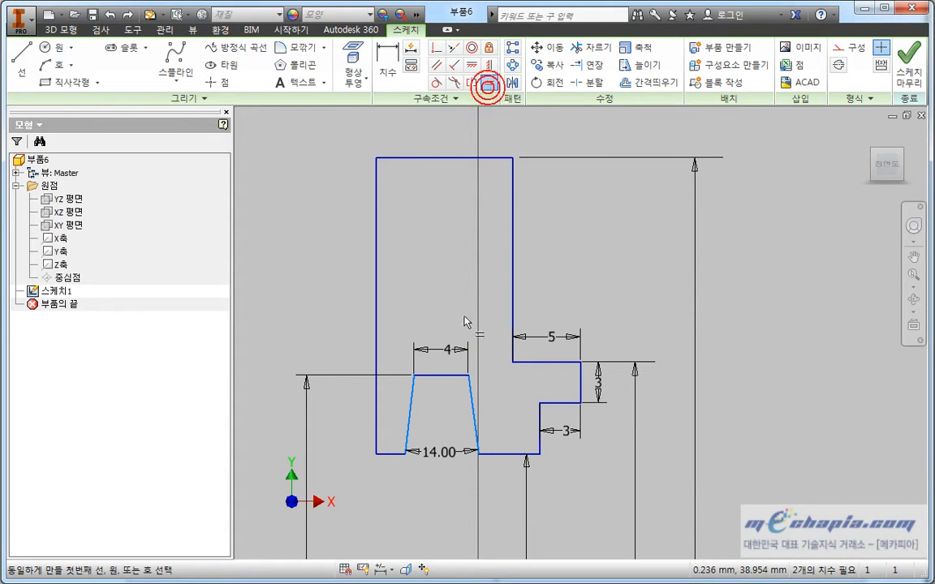
left_click(413, 418)
left_click(470, 403)
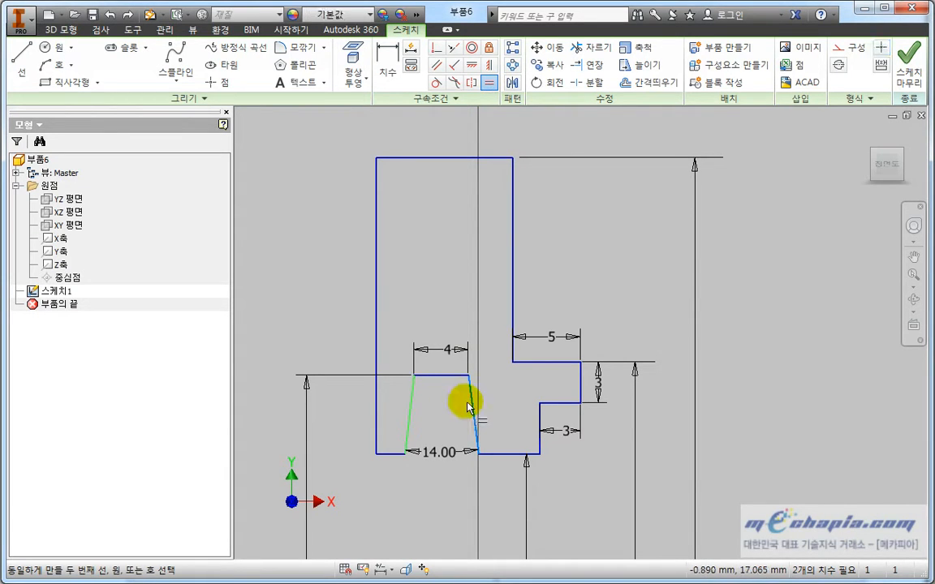
key("Escape")
Slide the groove slightly to the left by its upper right corner to test its remaining freedom
mouse_move(514, 399)
middle_mouse_down()
mouse_move(508, 381)
mouse_move(493, 376)
middle_mouse_up()
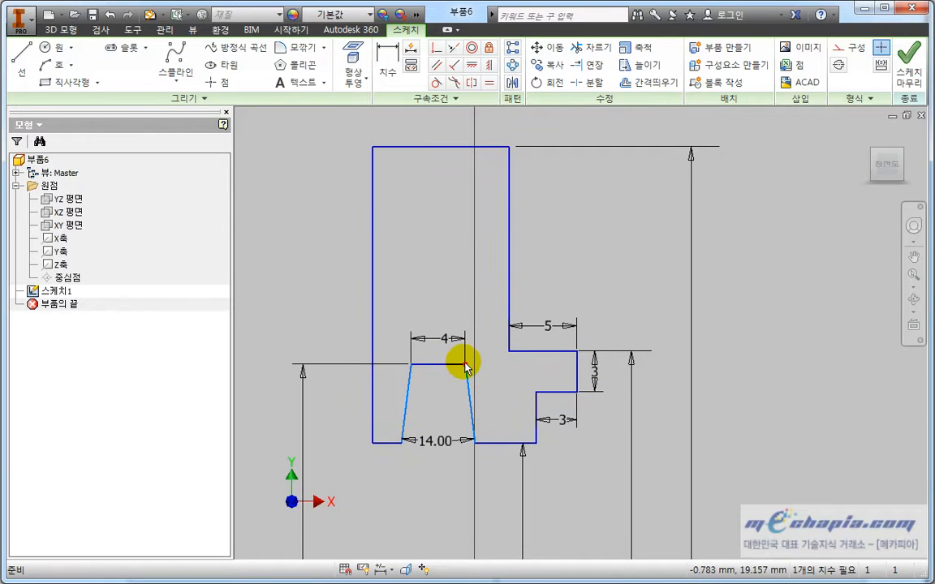
left_click_drag(465, 364, 450, 377)
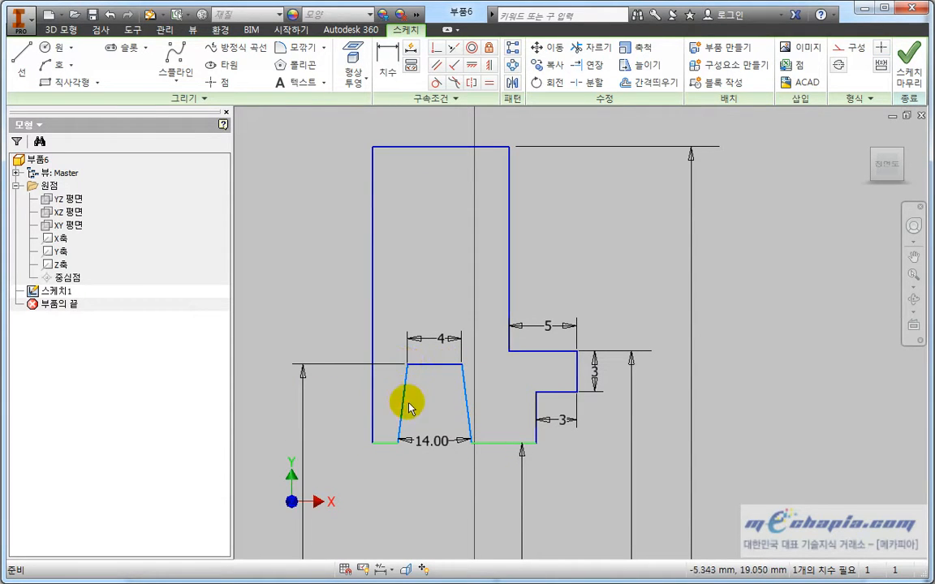
left_click(445, 404)
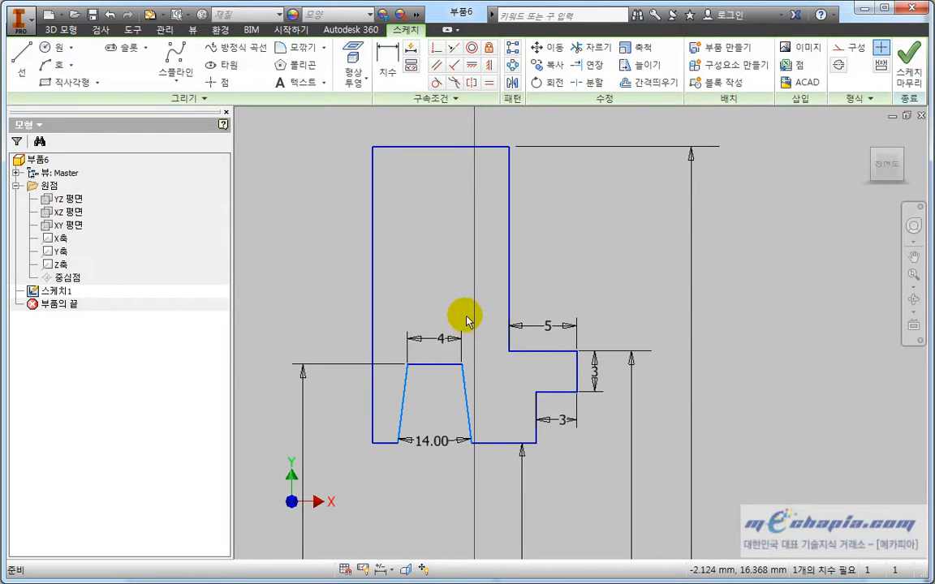
Move the groove's 14° angle dimension to just below the profile's lower edge
scroll(468, 259, "down", 4)
scroll(453, 289, "up", 2)
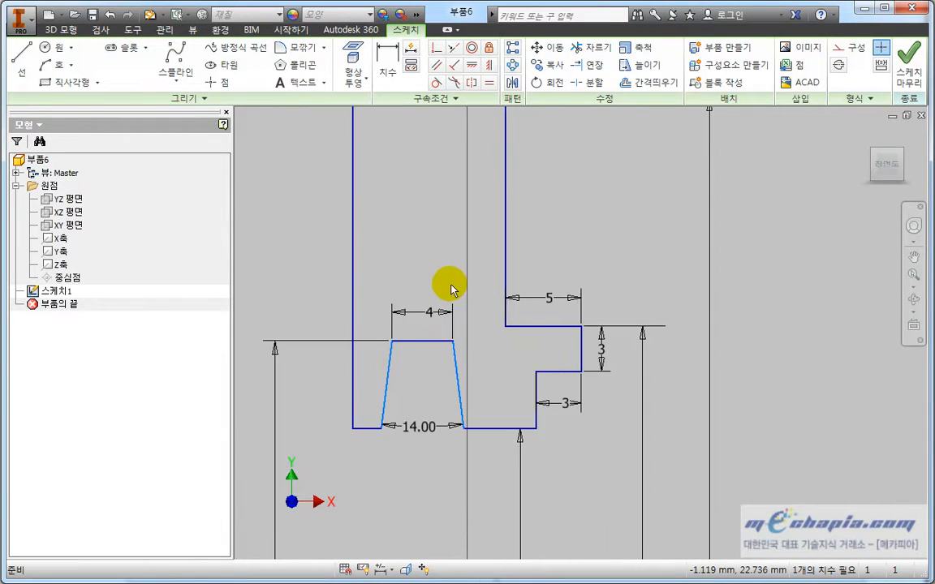
scroll(448, 284, "down", 3)
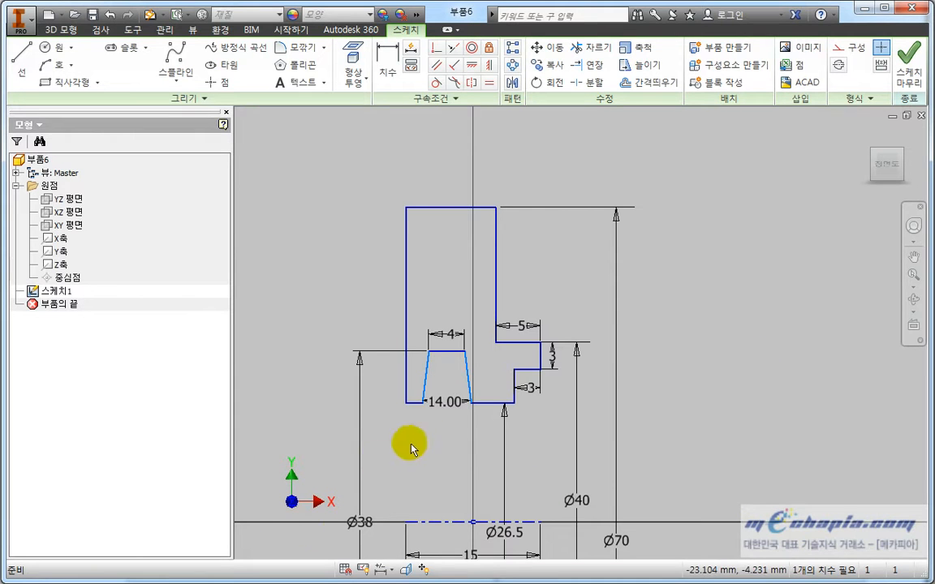
left_click_drag(442, 401, 447, 434)
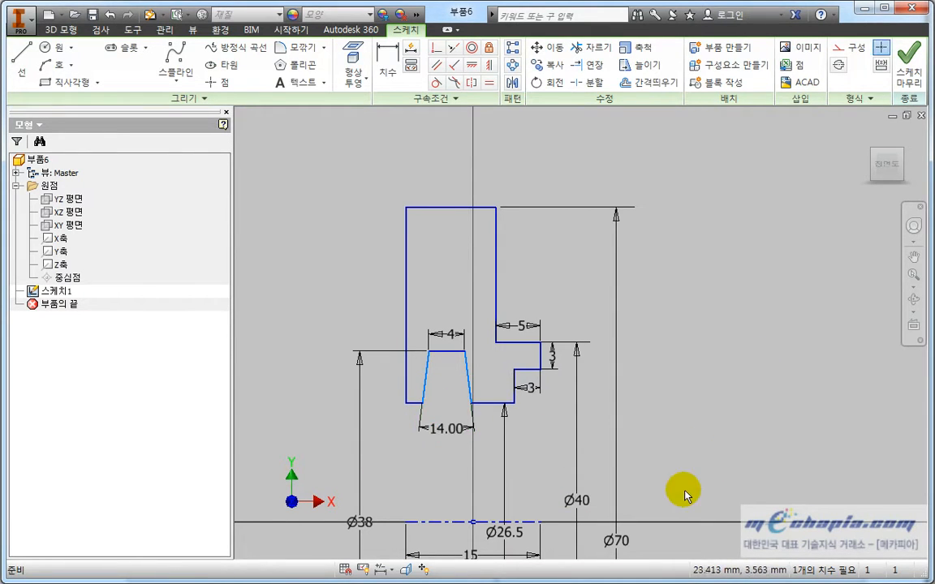
middle_click_drag(684, 456, 698, 391)
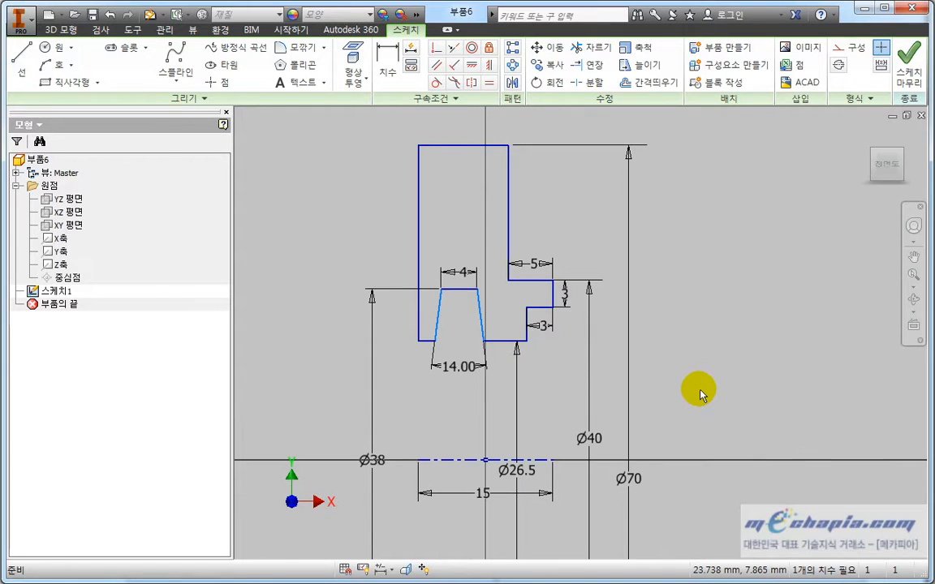
mouse_move(699, 393)
middle_mouse_down()
mouse_move(713, 396)
mouse_move(718, 413)
middle_mouse_up()
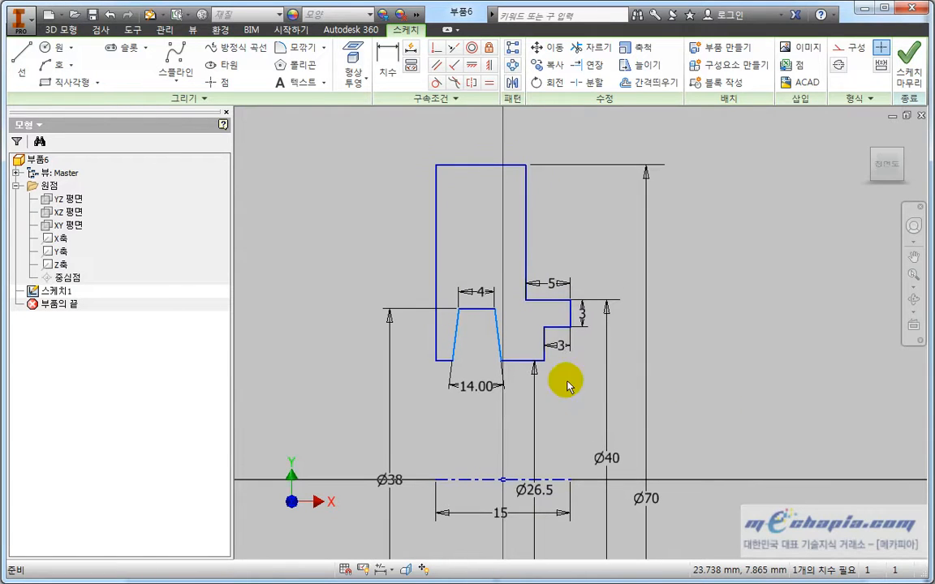
Slide the groove sideways by its upper corner to about midway along the profile's lower edge
left_click(458, 328)
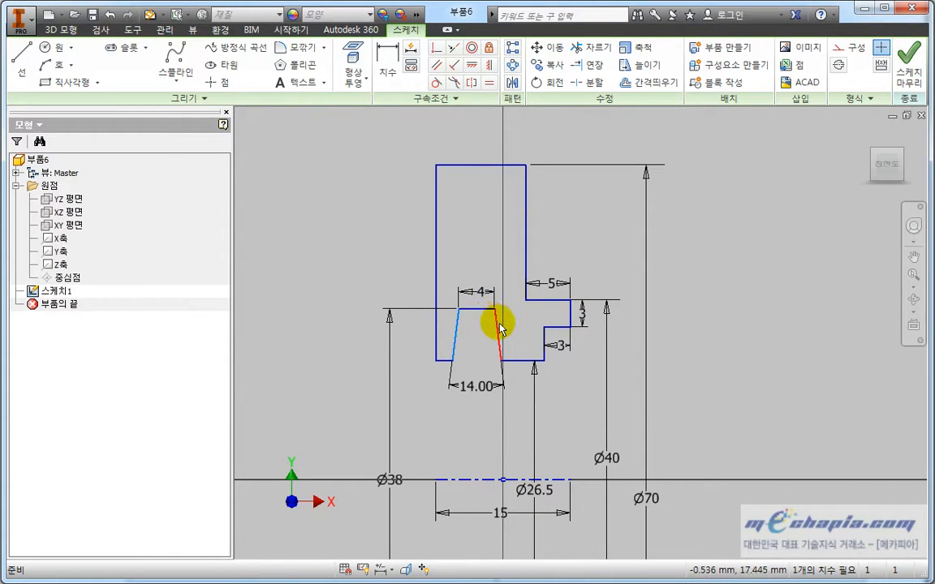
mouse_move(493, 310)
left_mouse_down()
mouse_move(485, 309)
mouse_move(507, 299)
mouse_move(480, 313)
mouse_move(507, 313)
mouse_move(480, 301)
mouse_move(506, 322)
mouse_move(478, 290)
mouse_move(502, 316)
mouse_move(490, 304)
mouse_move(493, 317)
mouse_move(500, 294)
mouse_move(482, 317)
mouse_move(511, 296)
mouse_move(486, 329)
left_mouse_up()
scroll(488, 333, "up", 3)
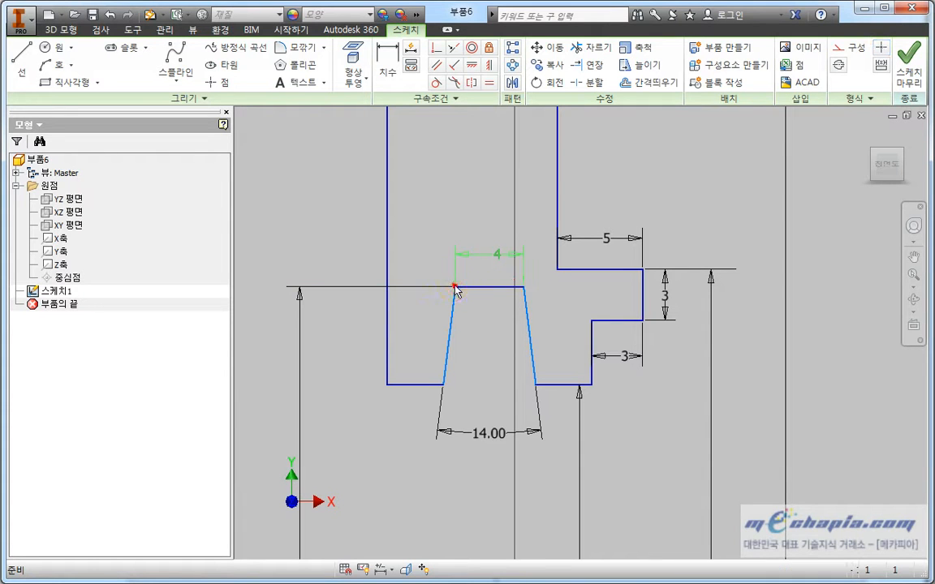
Slide the groove slightly to the left by its upper left corner
left_click_drag(456, 287, 538, 422)
scroll(487, 339, "up", 3)
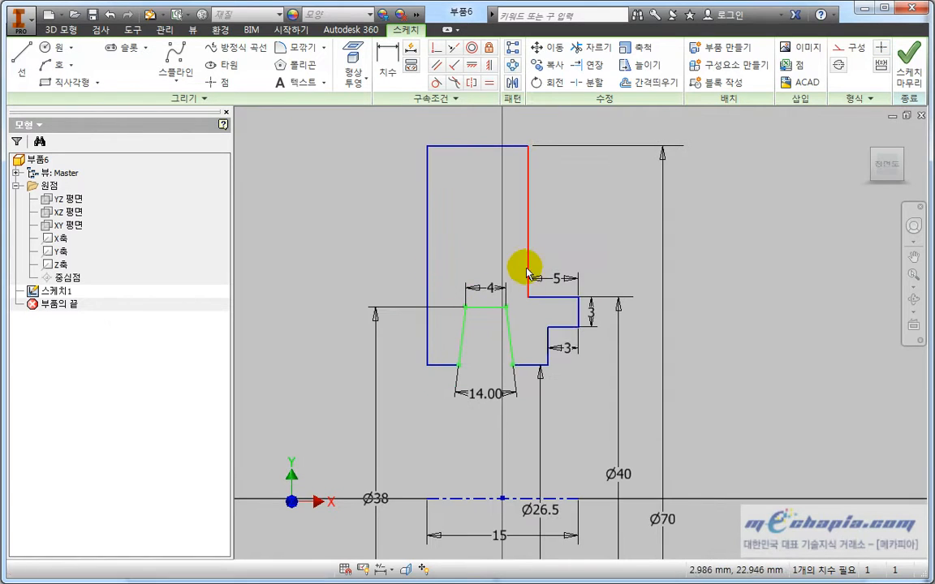
left_click(457, 262)
middle_click_drag(457, 262, 463, 270)
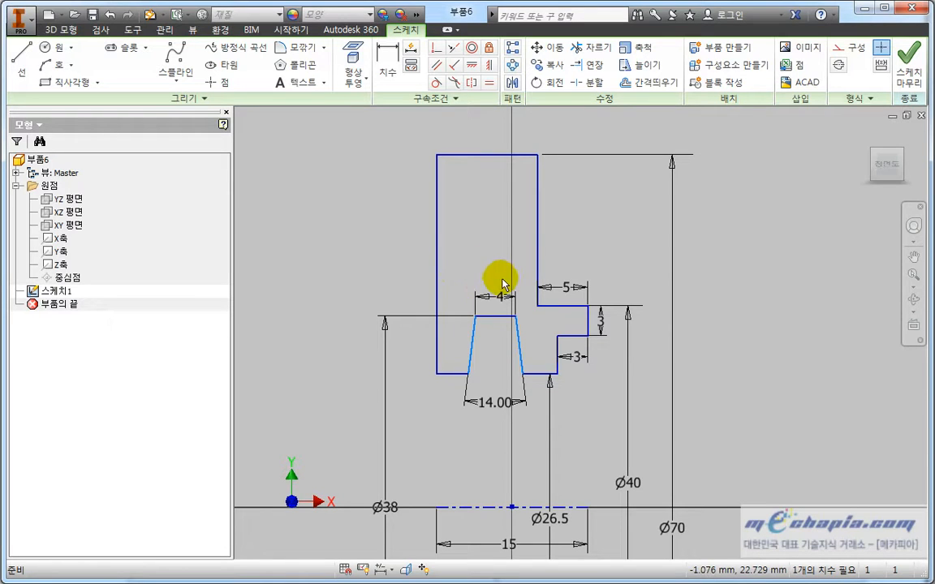
Check the Part Example 5 drawing for the distance from the flange's left face to the groove's centre
key("alt+Tab")
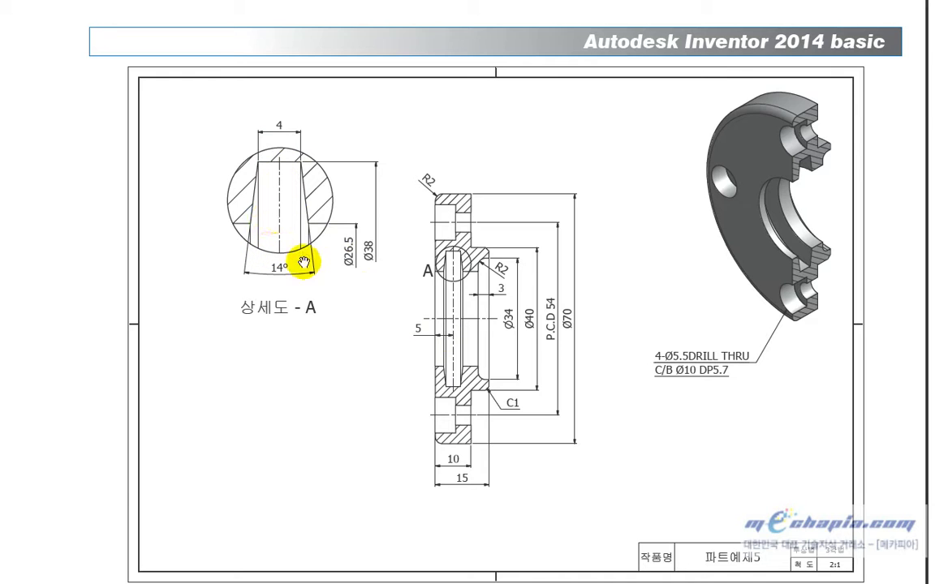
key("alt+Tab")
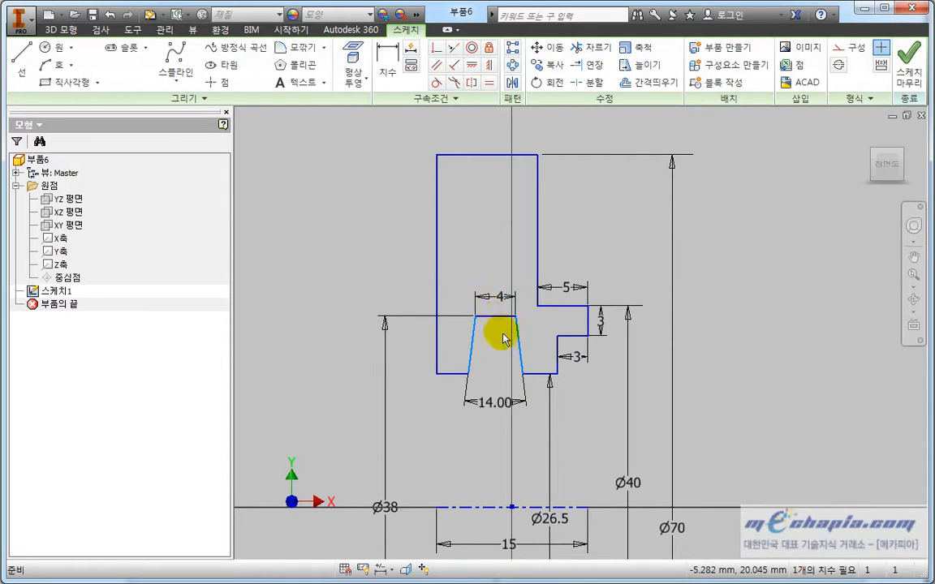
middle_click_drag(502, 332, 489, 308)
scroll(489, 309, "down", 3)
scroll(486, 312, "up", 3)
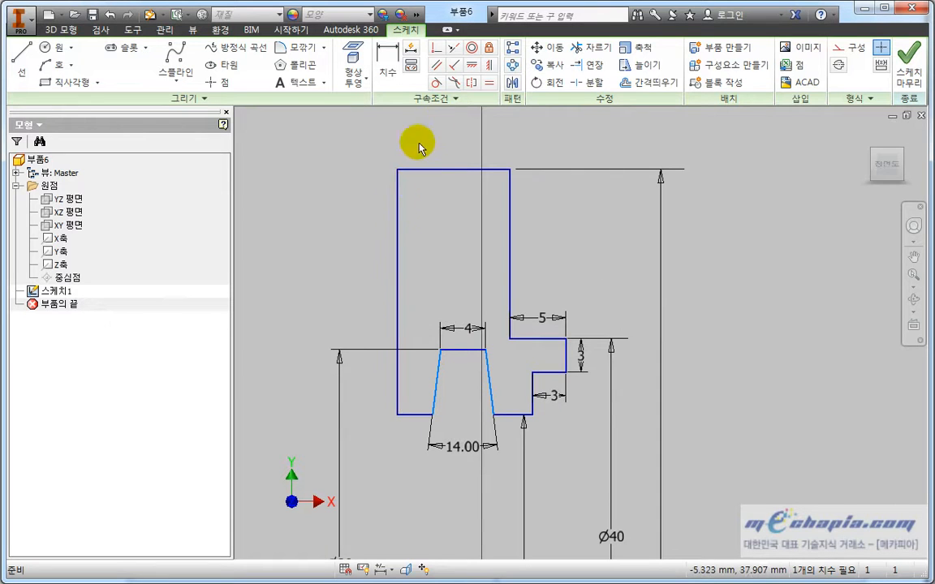
left_click(463, 352)
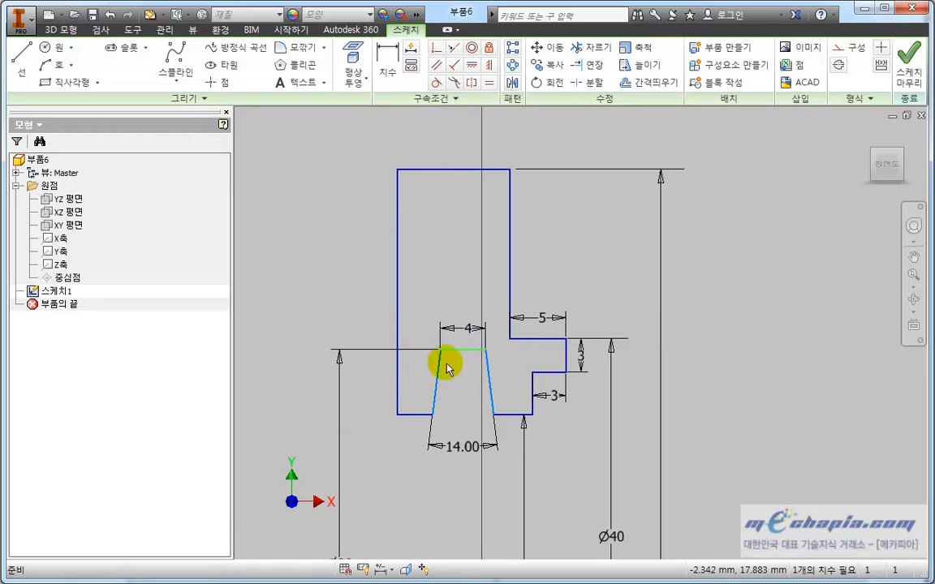
left_click(347, 265)
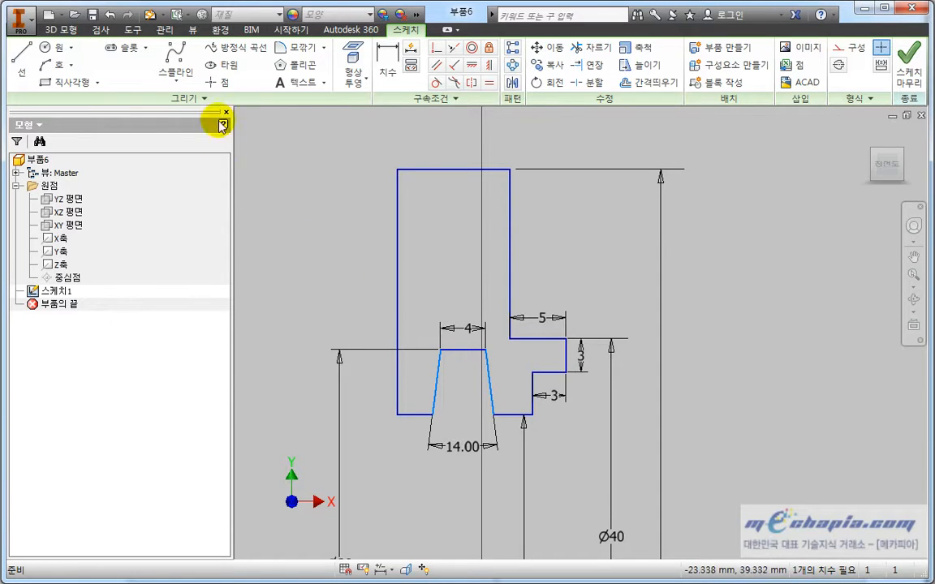
Place a sketch point at the midpoint of the groove's top edge
left_click(215, 82)
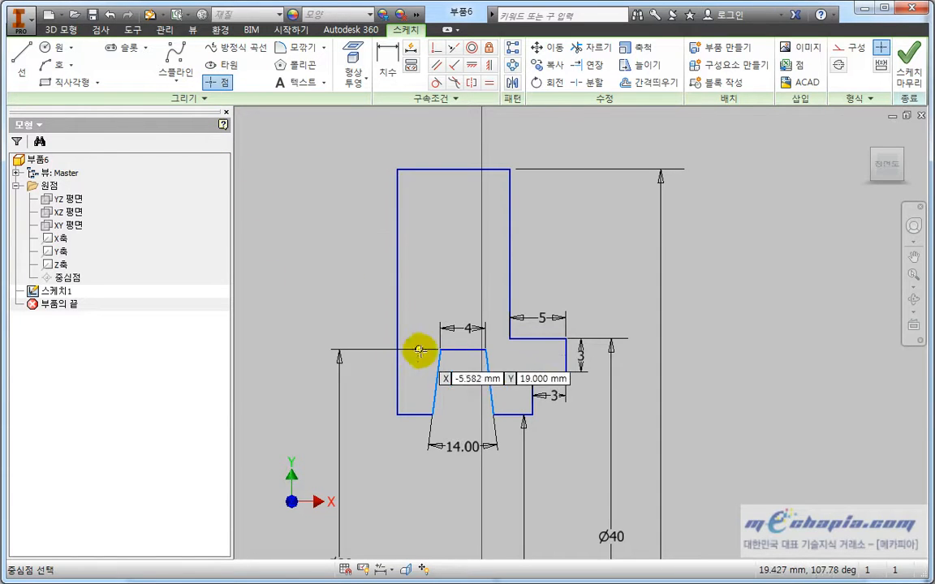
left_click(463, 349)
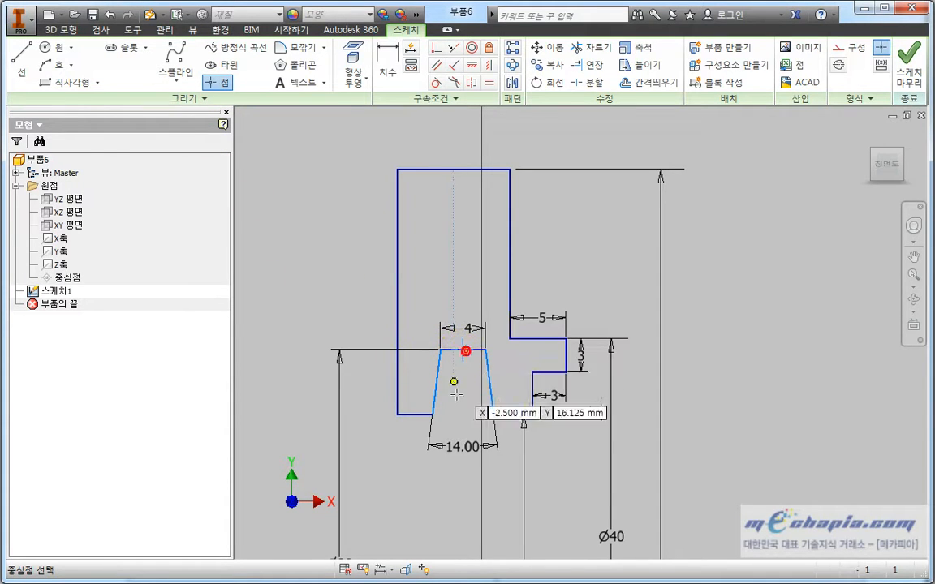
key("Escape")
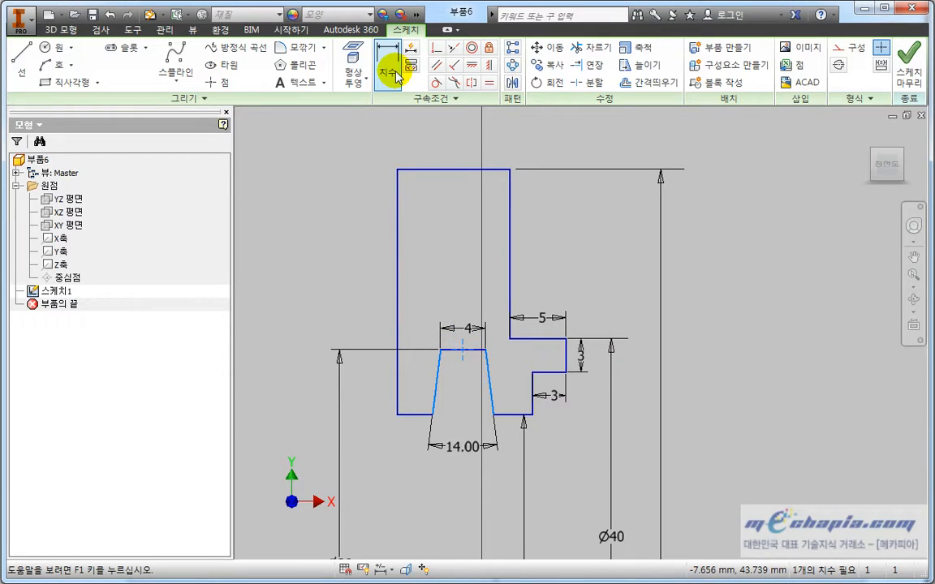
Dimension the groove's centre point 5 mm from the profile's left vertical edge
left_click(393, 73)
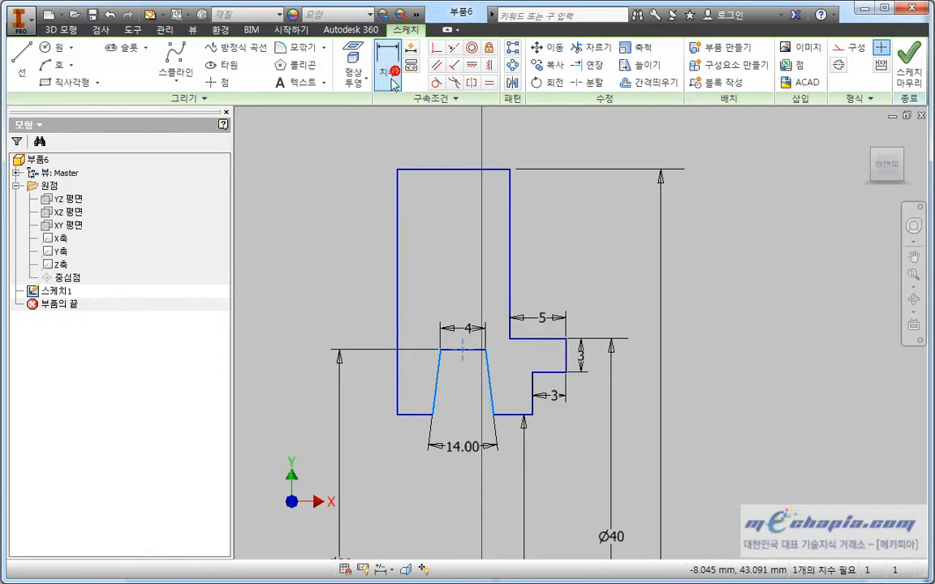
left_click(462, 350)
left_click(396, 286)
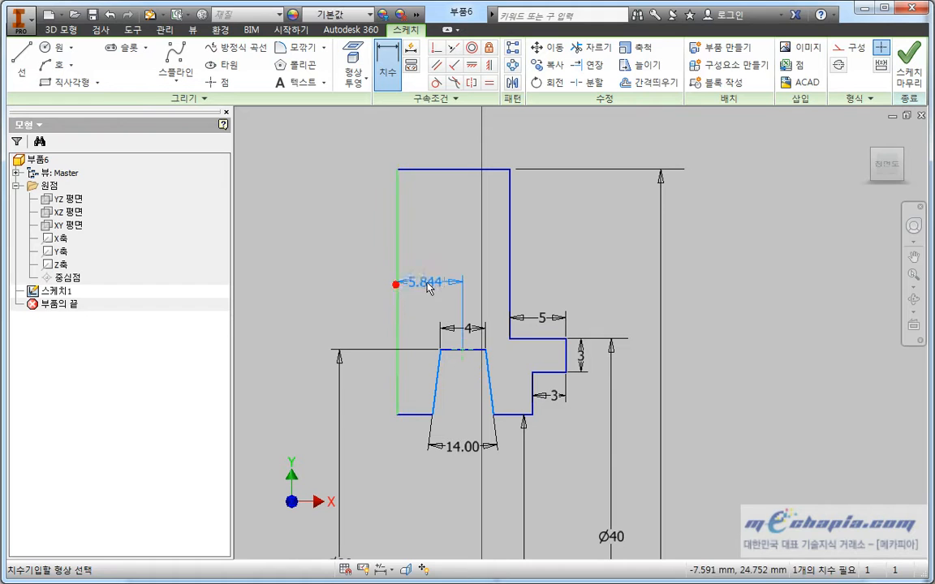
left_click(428, 283)
type("5")
left_click(472, 333)
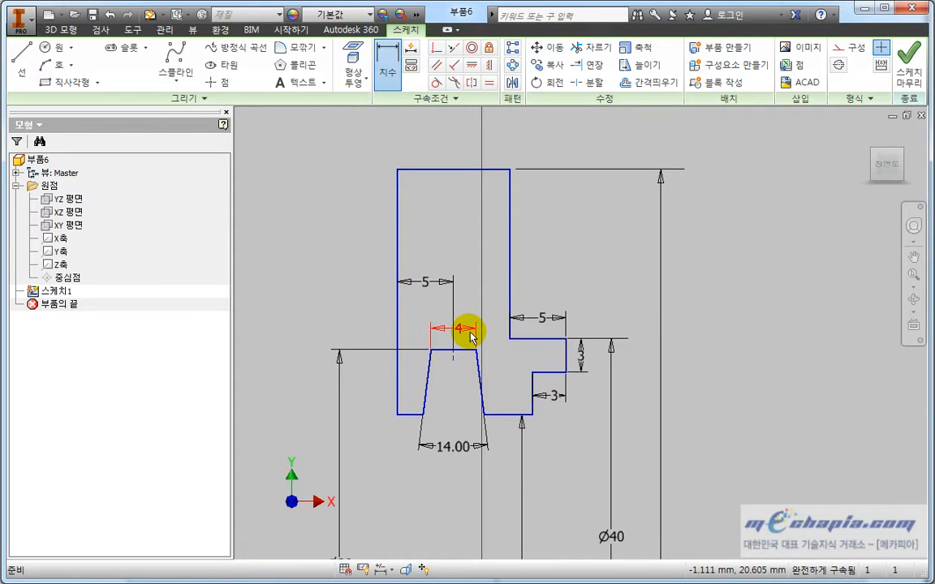
key("Escape")
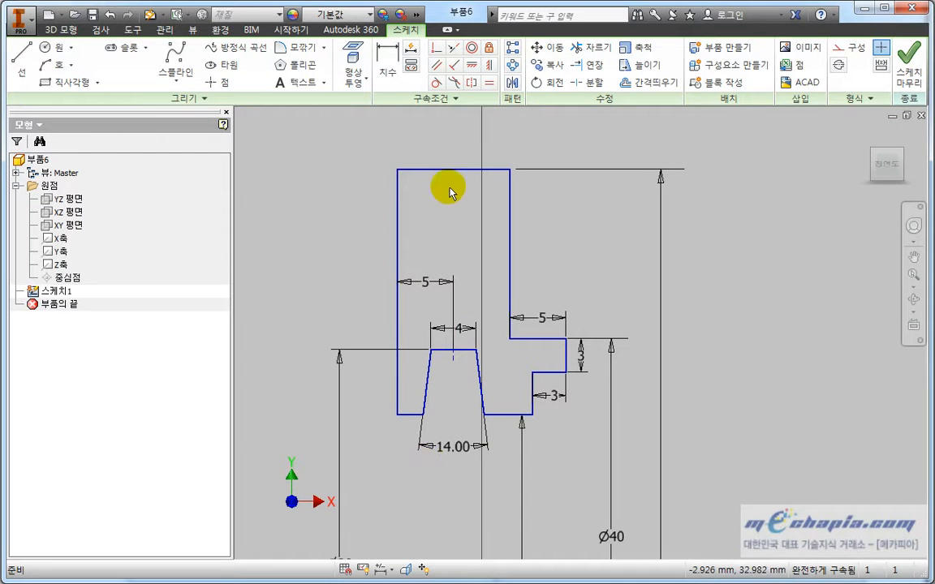
Set the distance from the left vertical edge to the groove's centre point to 6 mm
left_click(450, 171)
left_click(441, 229)
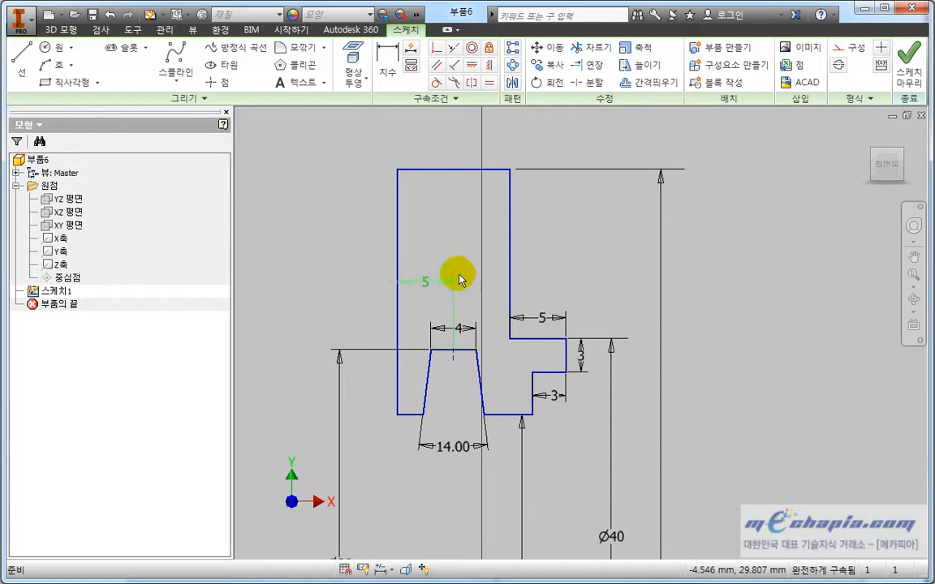
double_click(425, 284)
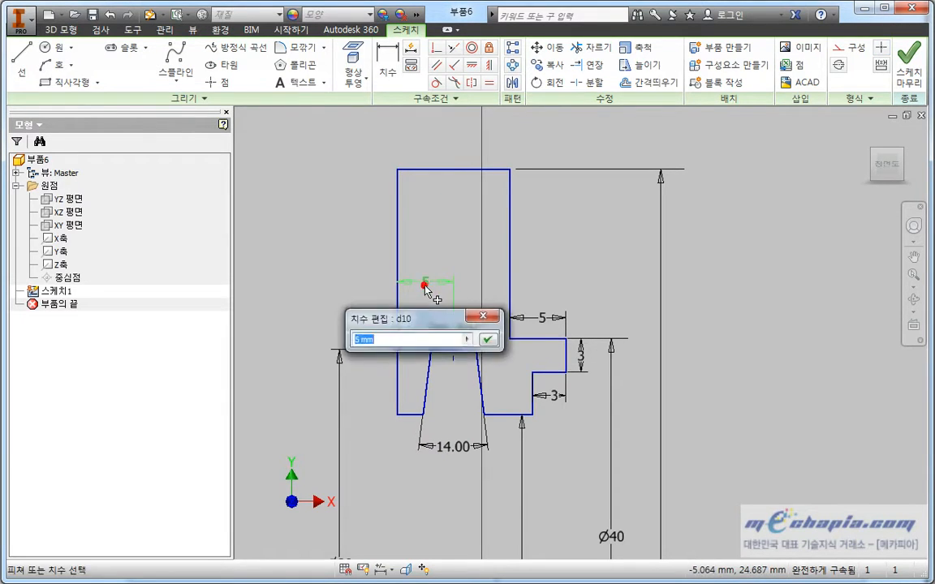
type("6")
key("Return")
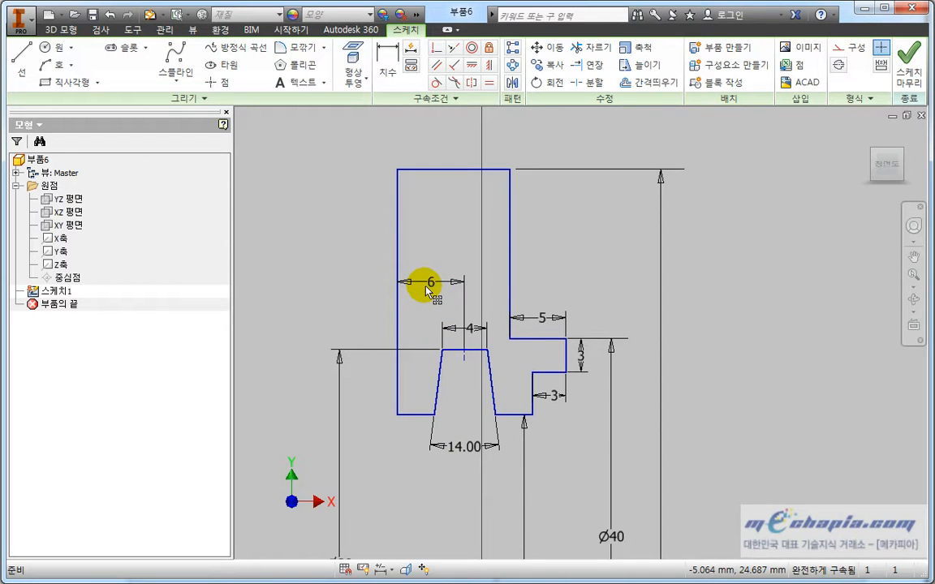
Set the groove centre's distance from the left vertical edge back to 5 mm
double_click(431, 284)
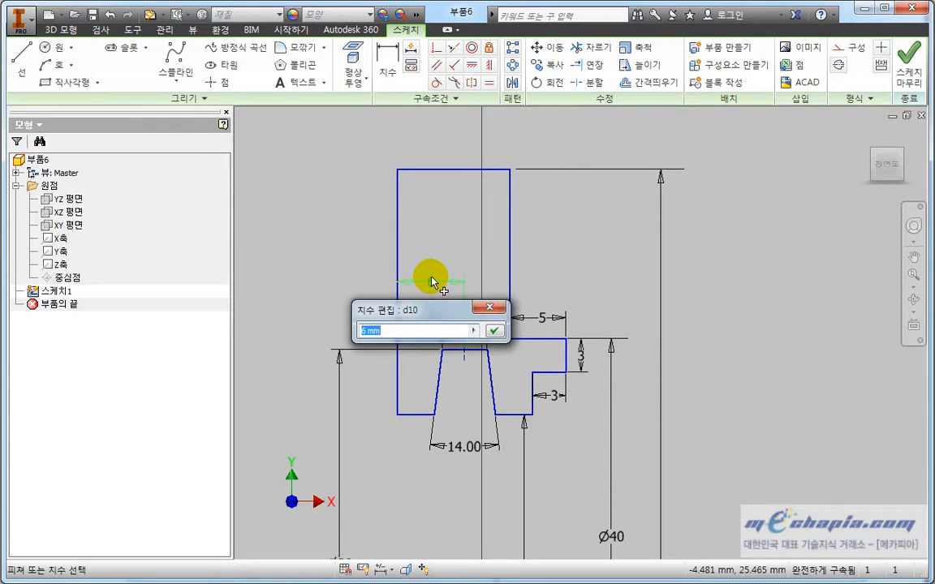
type("5")
key("Return")
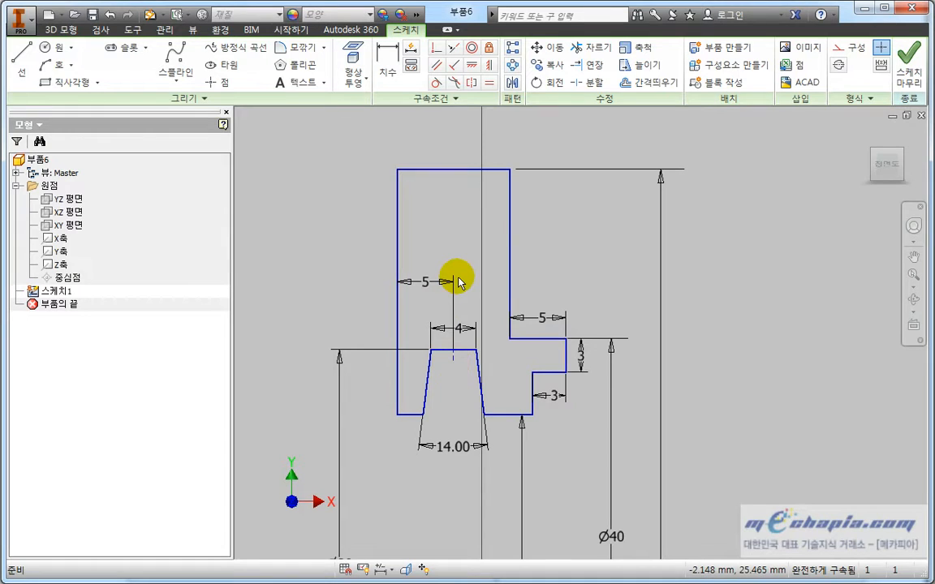
Delete the 5 mm dimension between the flange's right face and the end of the projecting step
scroll(459, 296, "down", 3)
middle_click_drag(468, 354, 463, 313)
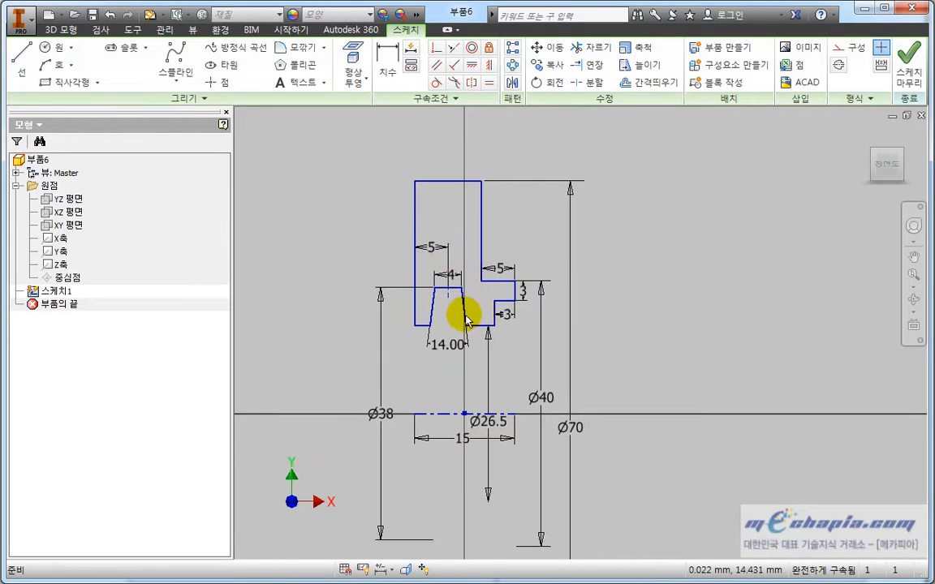
middle_click_drag(462, 252, 467, 286)
scroll(487, 287, "up", 3)
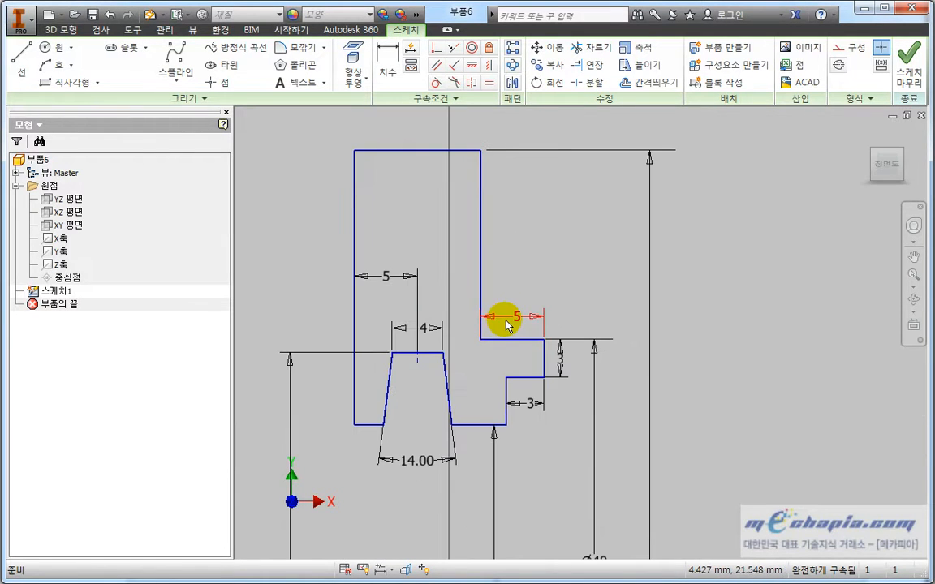
double_click(505, 319)
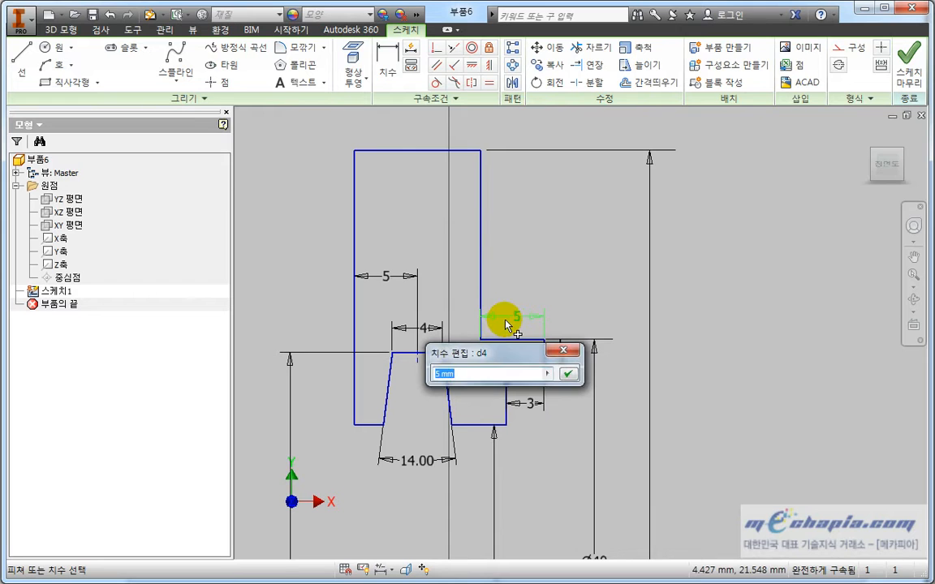
key("Return")
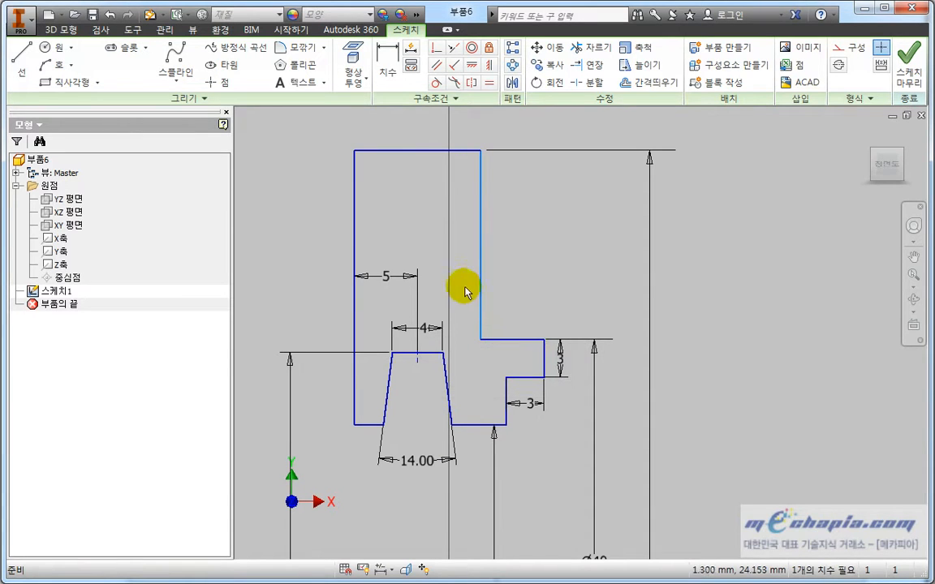
Dimension the profile's top edge with a flange thickness of 10 mm
middle_click_drag(468, 288, 476, 334)
key("d")
left_click(439, 202)
left_click(396, 161)
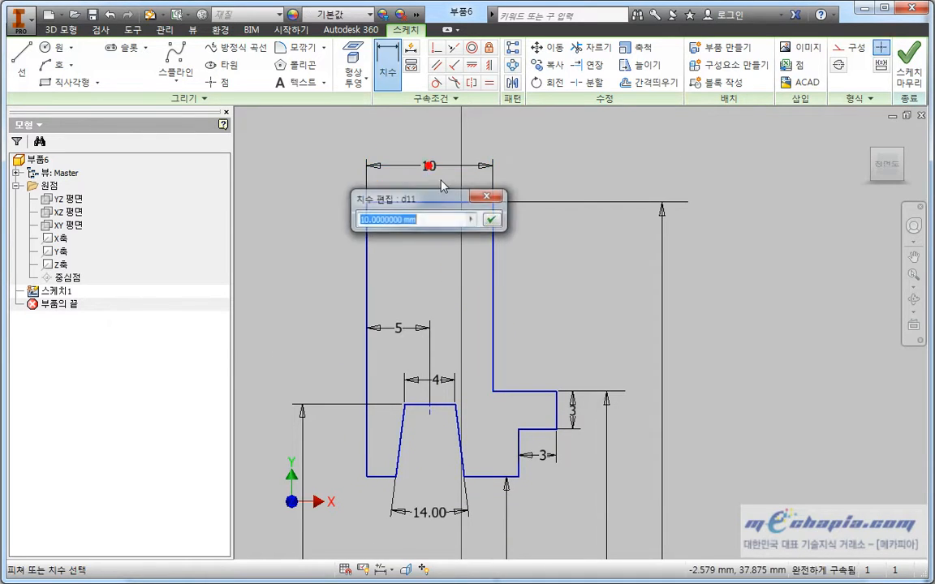
left_click(538, 292)
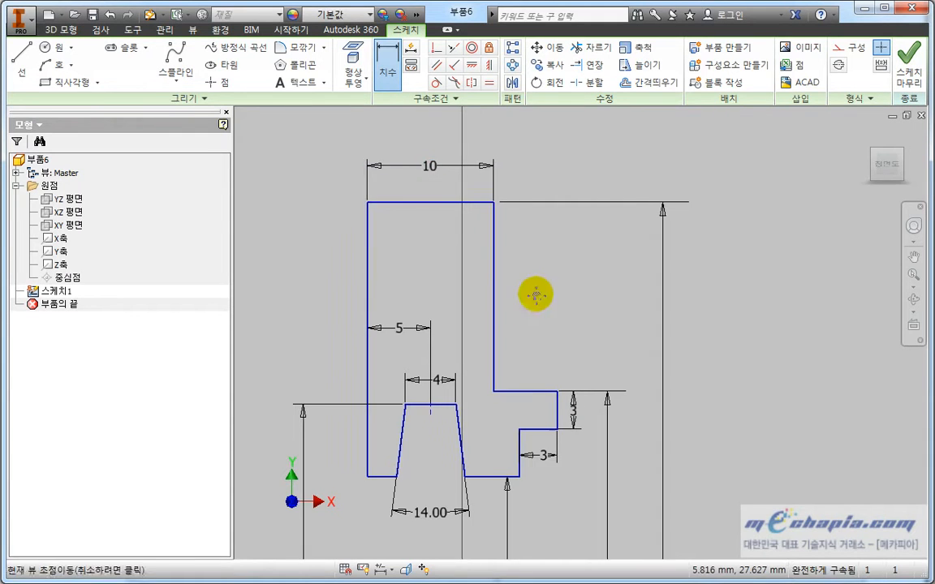
Try a flange thickness of 12 mm and undo that change
double_click(438, 163)
type("12")
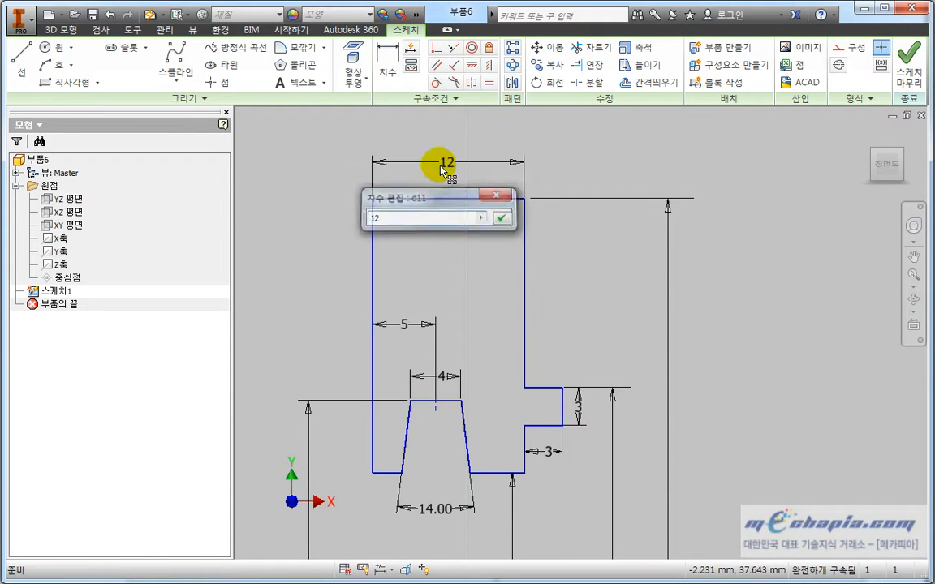
key("Return")
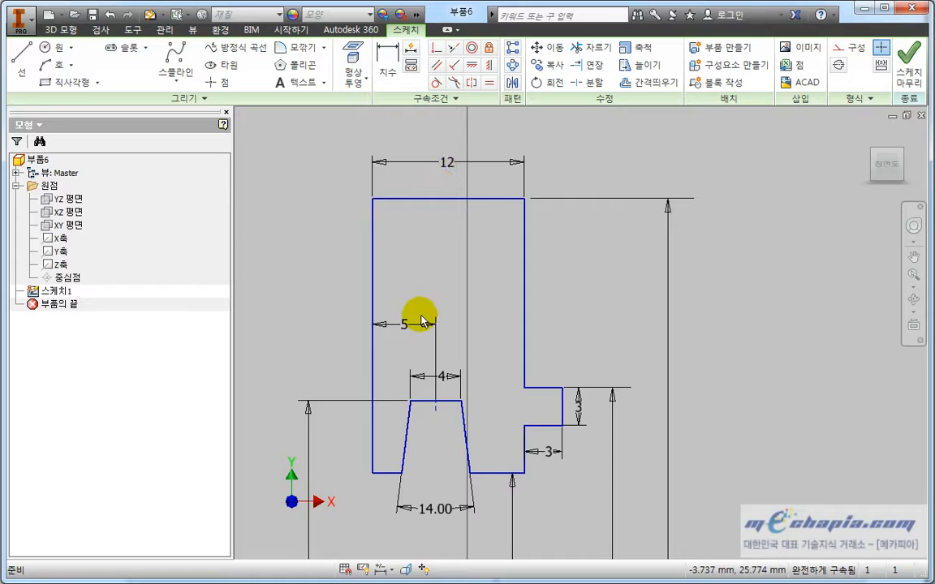
key("ctrl+z")
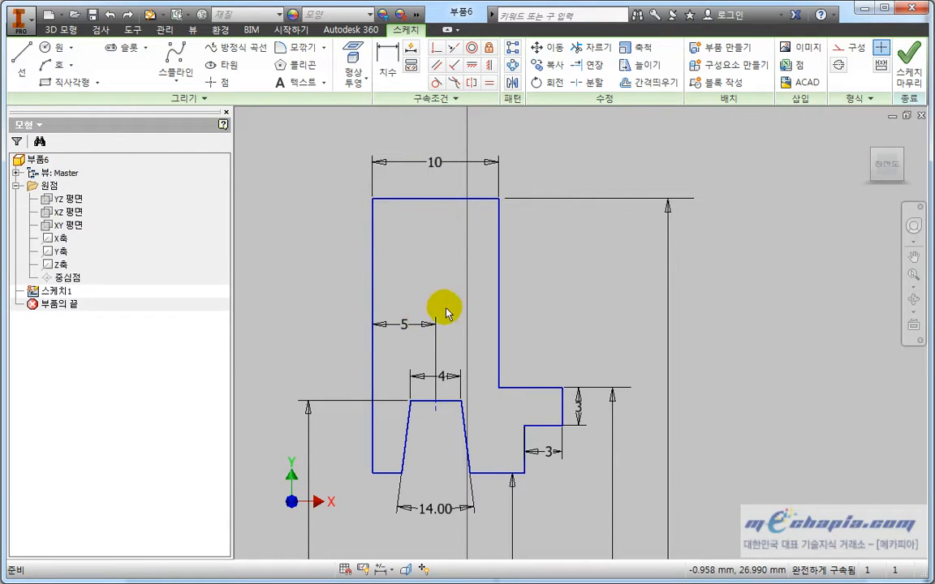
Delete the 5 mm groove position dimension and the sketch point on the groove's top edge
left_click(403, 326)
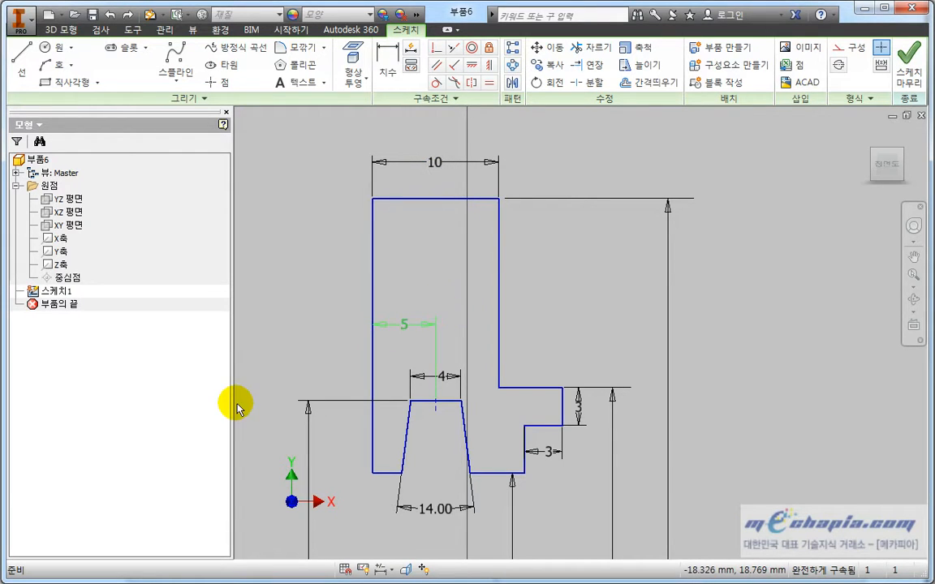
key("Delete")
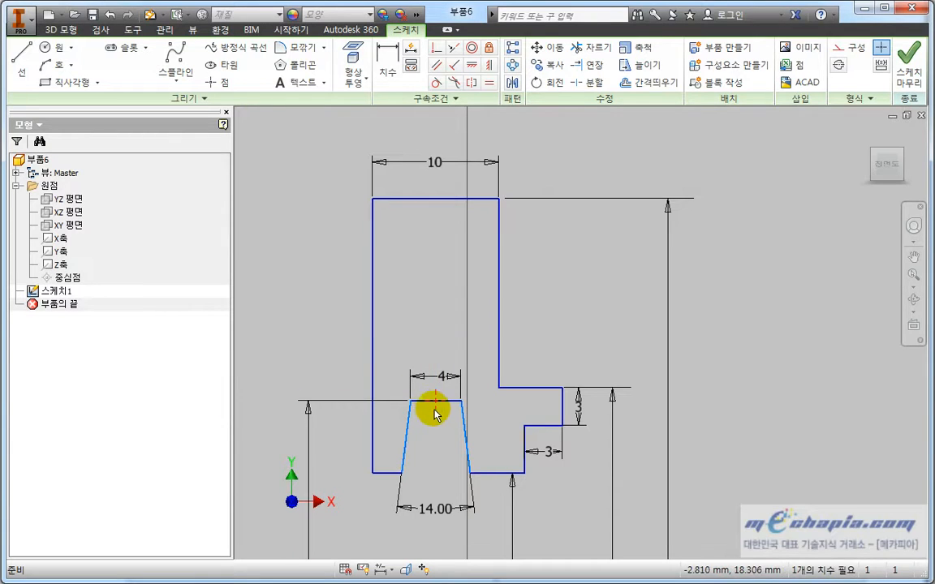
left_click(429, 436)
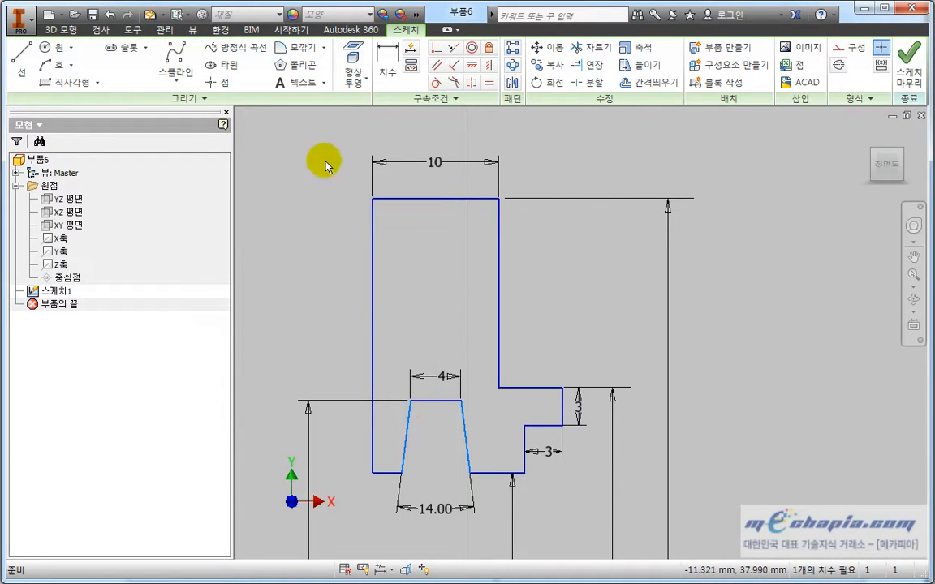
Align the midpoints of the profile's top edge and the groove's top edge with a vertical constraint
left_click(488, 65)
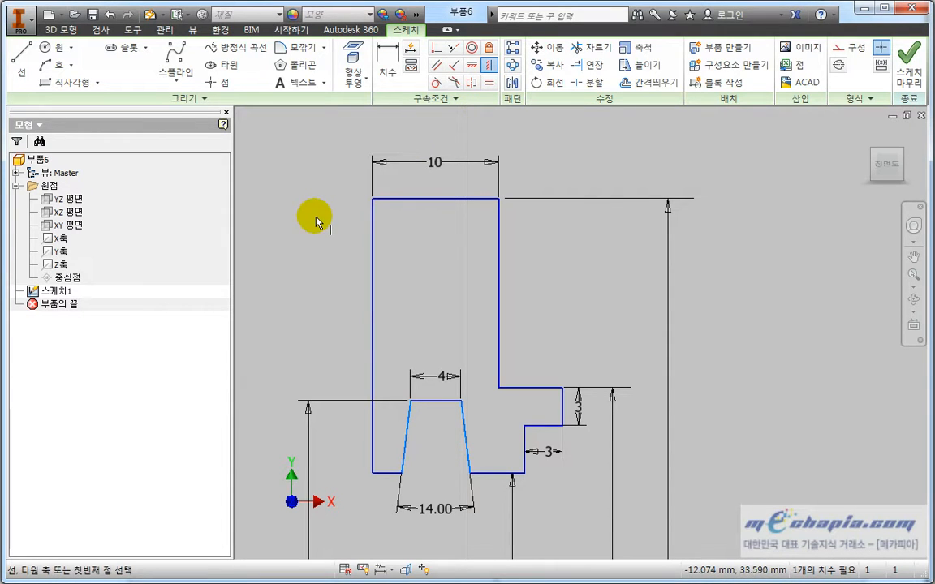
left_click(435, 199)
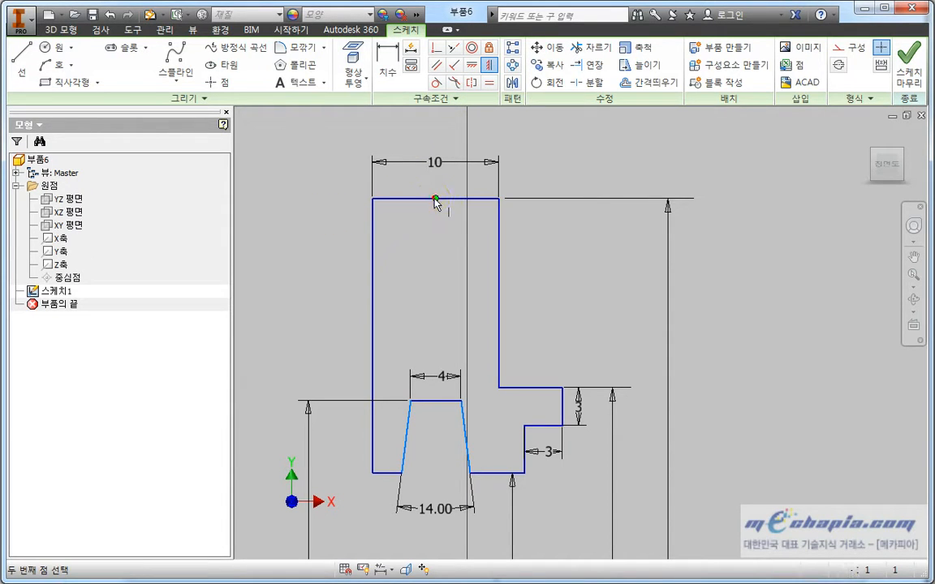
left_click(435, 400)
key("Escape")
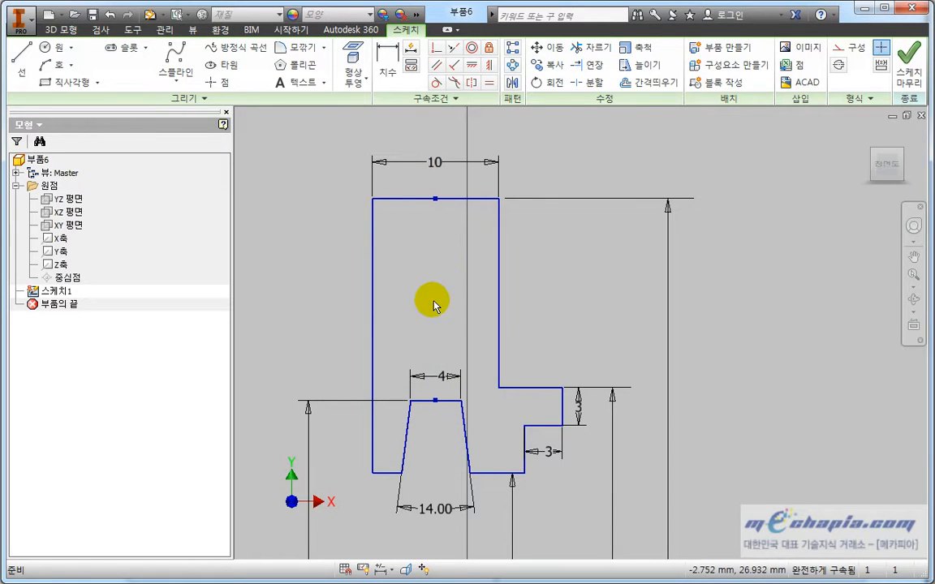
scroll(434, 304, "down", 3)
left_click_drag(439, 307, 459, 235)
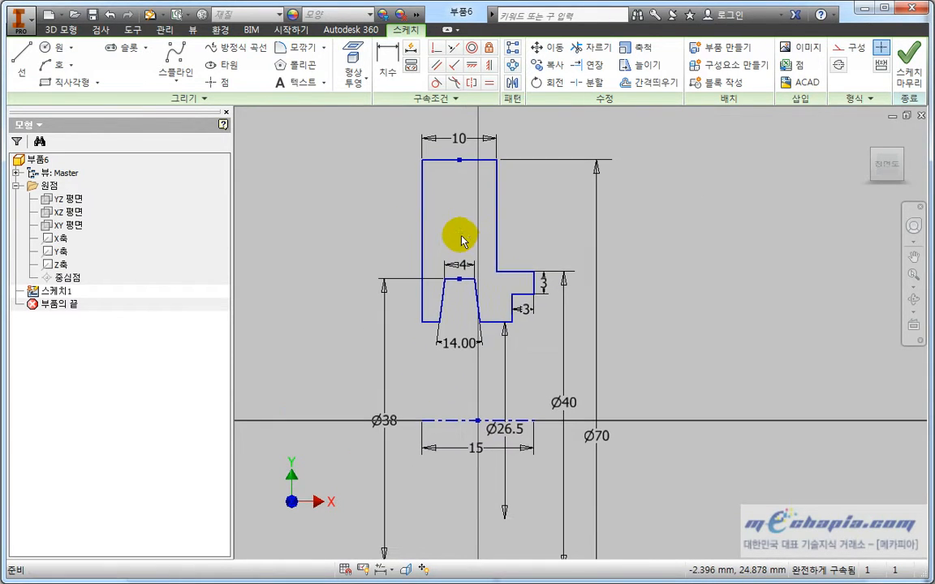
Revolve the closed cross-section profile a full turn about the horizontal centerline to create the flanged cover's solid body
left_click_drag(684, 263, 682, 289)
key("Escape")
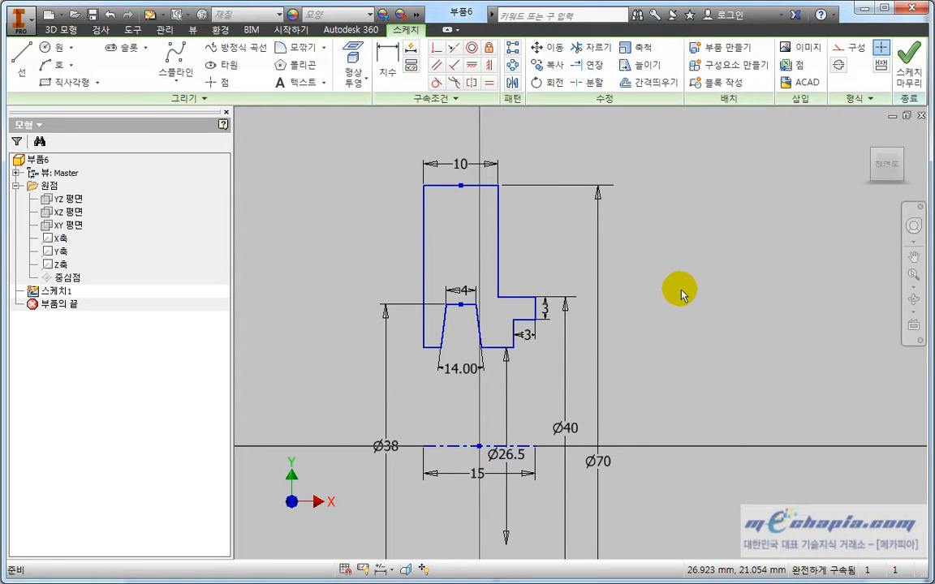
scroll(449, 283, "up", 5)
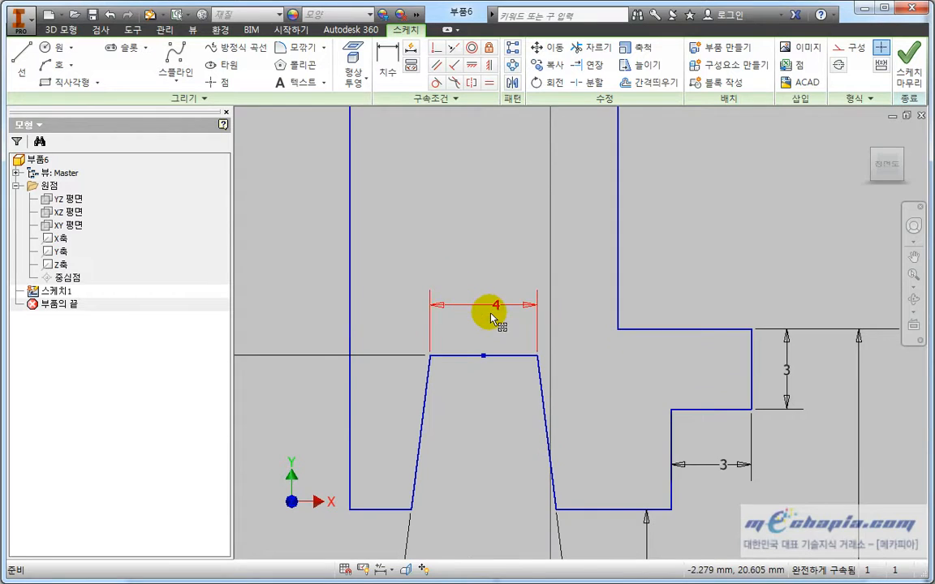
scroll(491, 317, "down", 4)
key("F2")
left_click_drag(768, 255, 766, 244)
key("Escape")
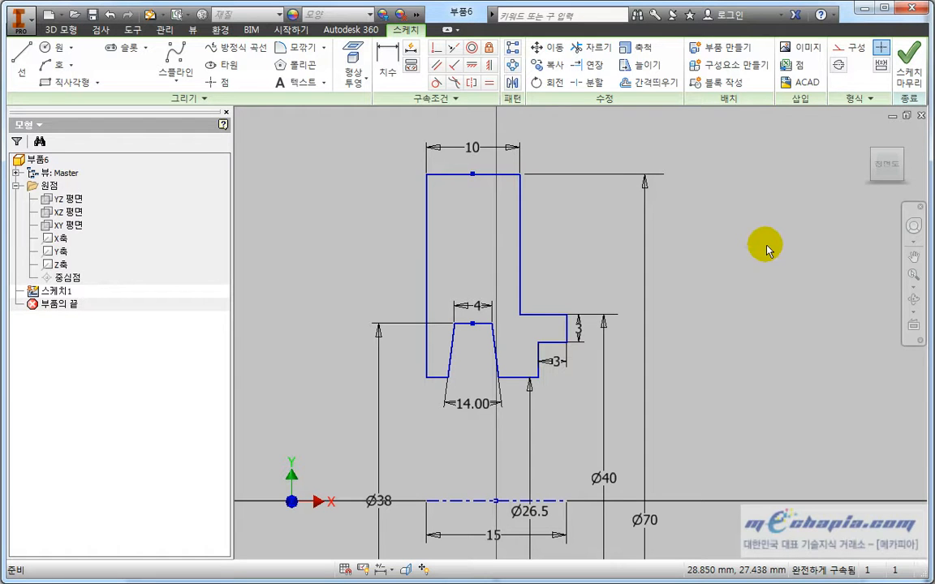
left_click(61, 29)
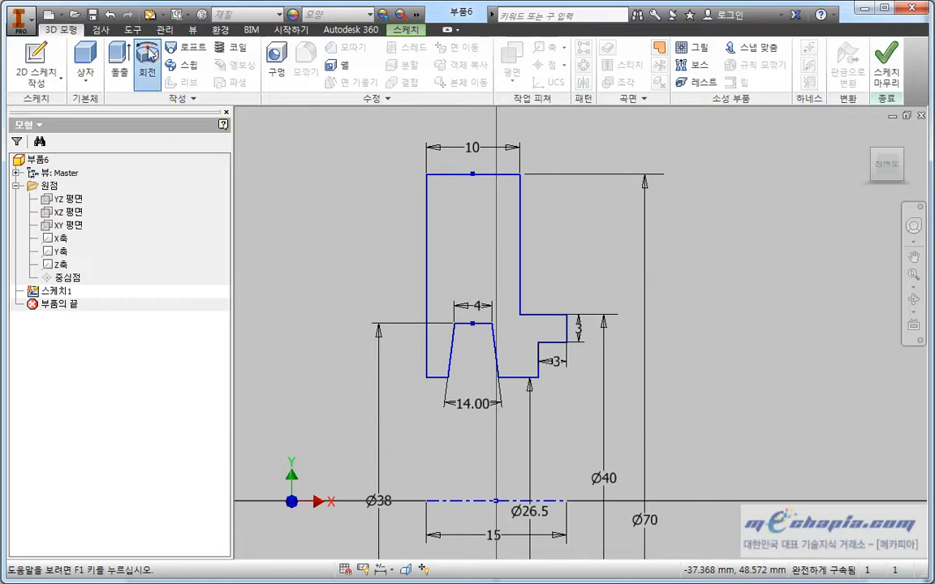
left_click(147, 71)
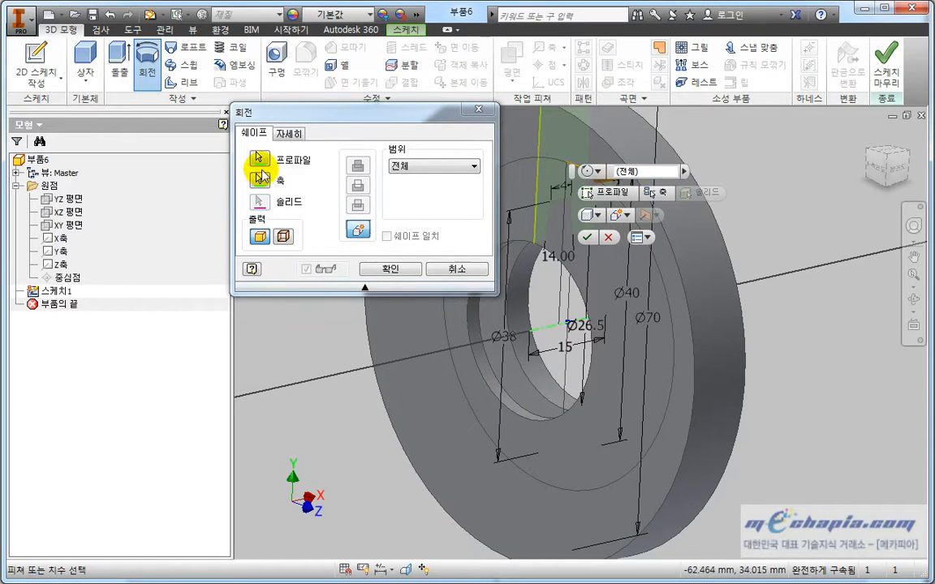
left_click(389, 269)
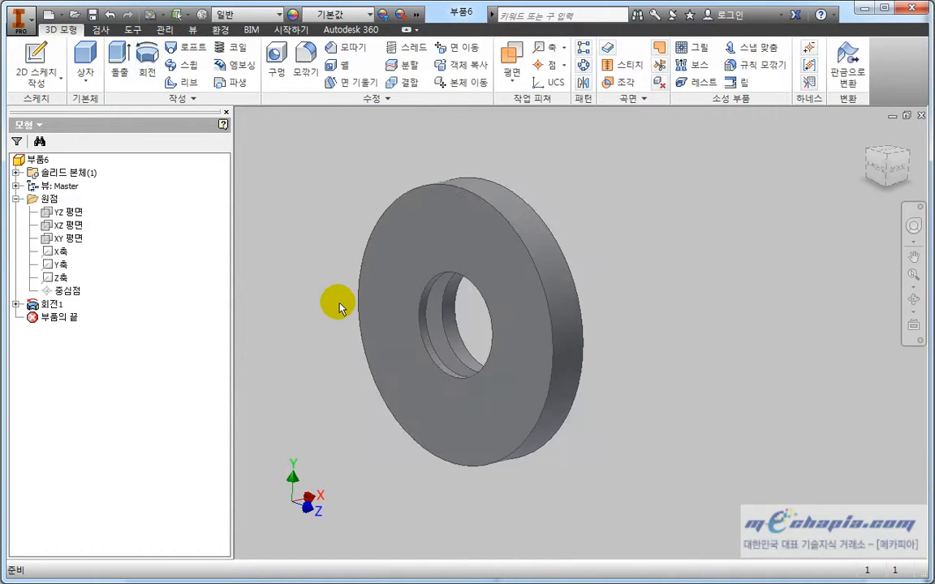
left_click(886, 157)
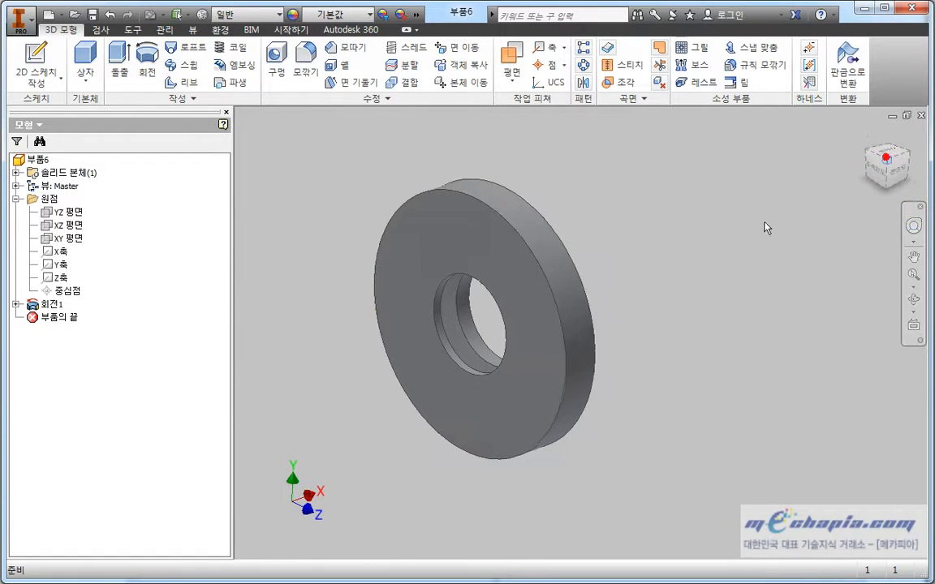